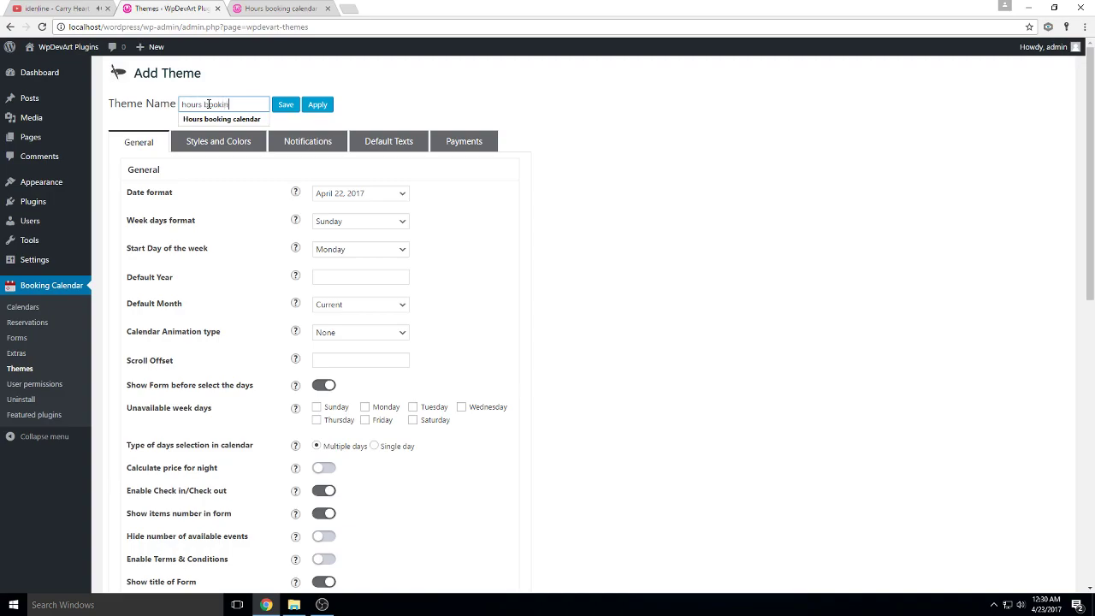
Step: Complete the theme name as "hours booking theme" and enable hours in its hours settings
type("theme")
scroll(431, 344, "down", 8)
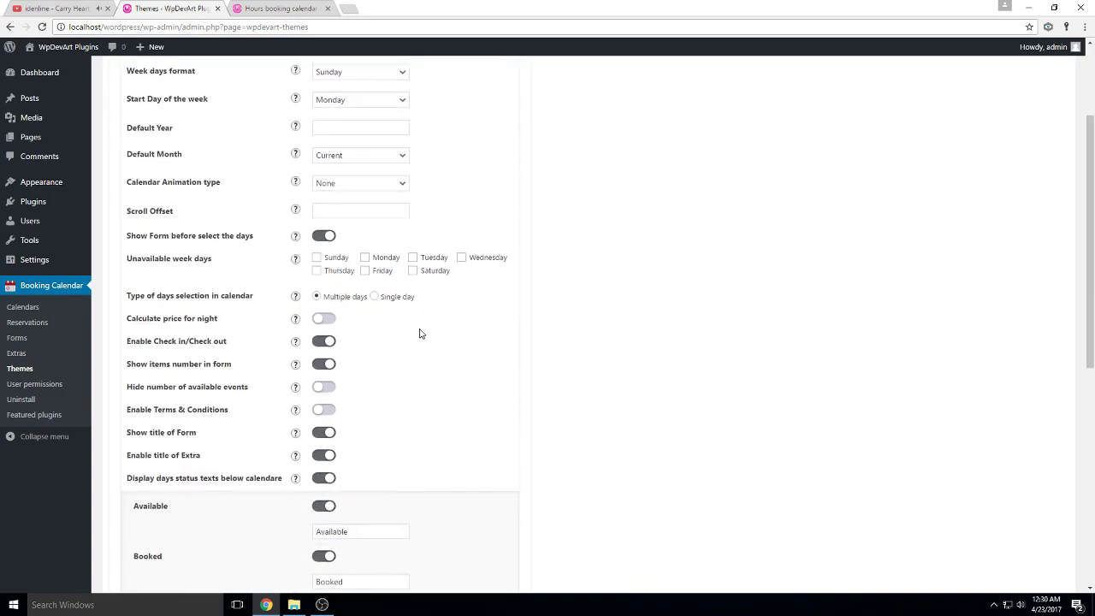
scroll(415, 322, "down", 1)
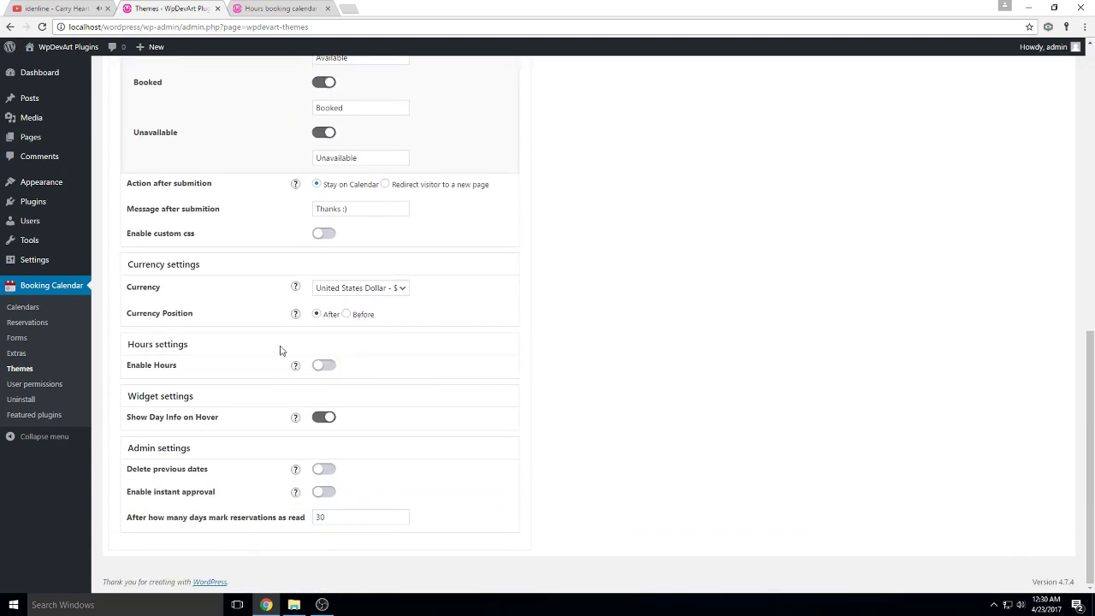
left_click(323, 366)
scroll(379, 374, "down", 2)
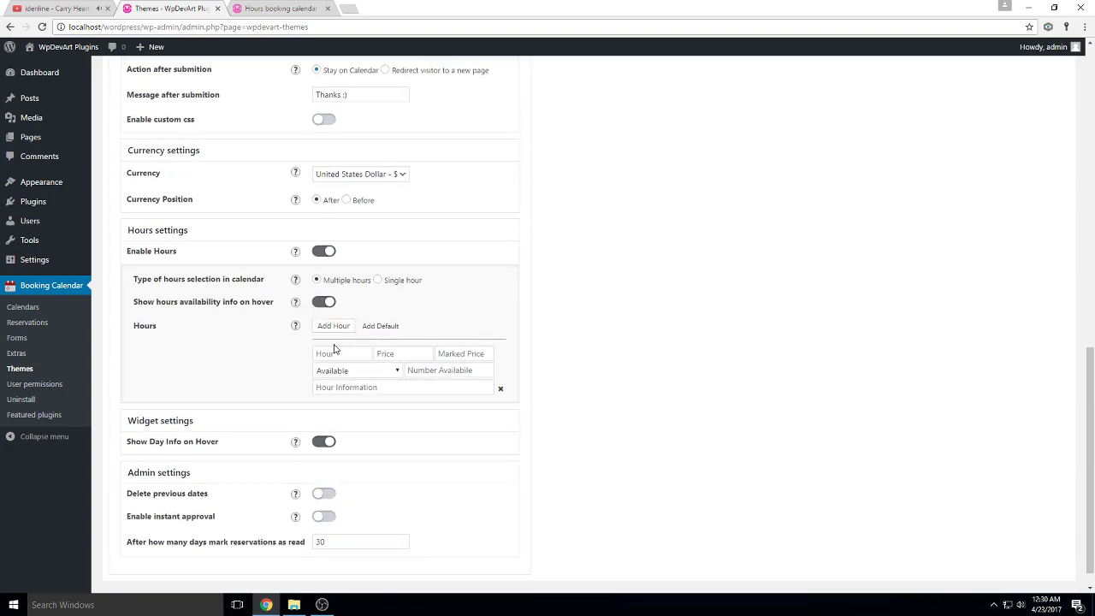
Step: Add the default hourly slots to the theme's hours list and review them
left_click(380, 326)
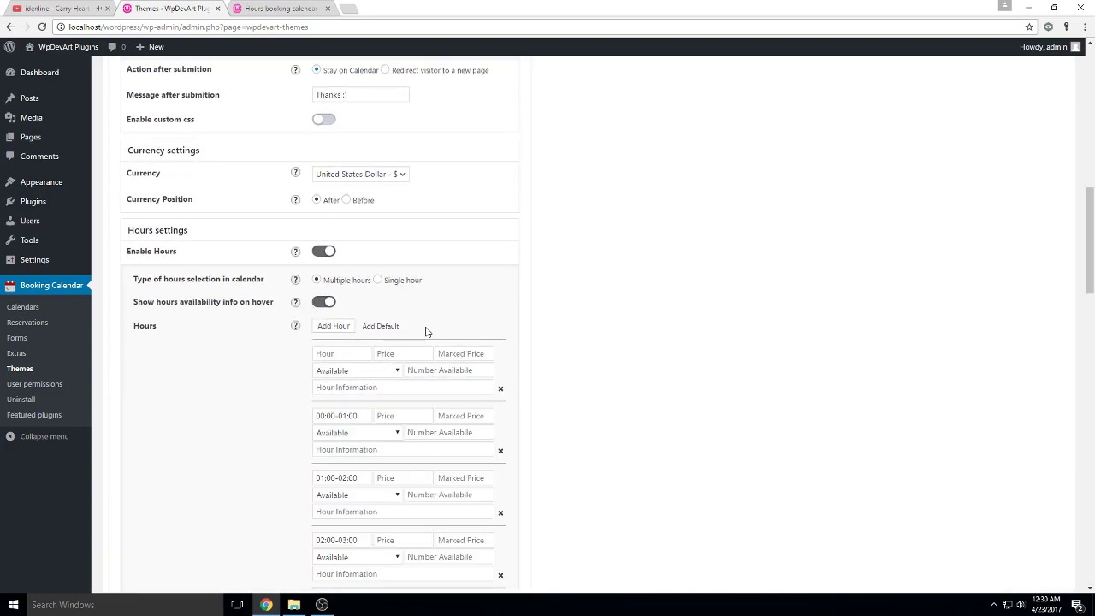
scroll(437, 330, "down", 2)
scroll(450, 320, "down", 4)
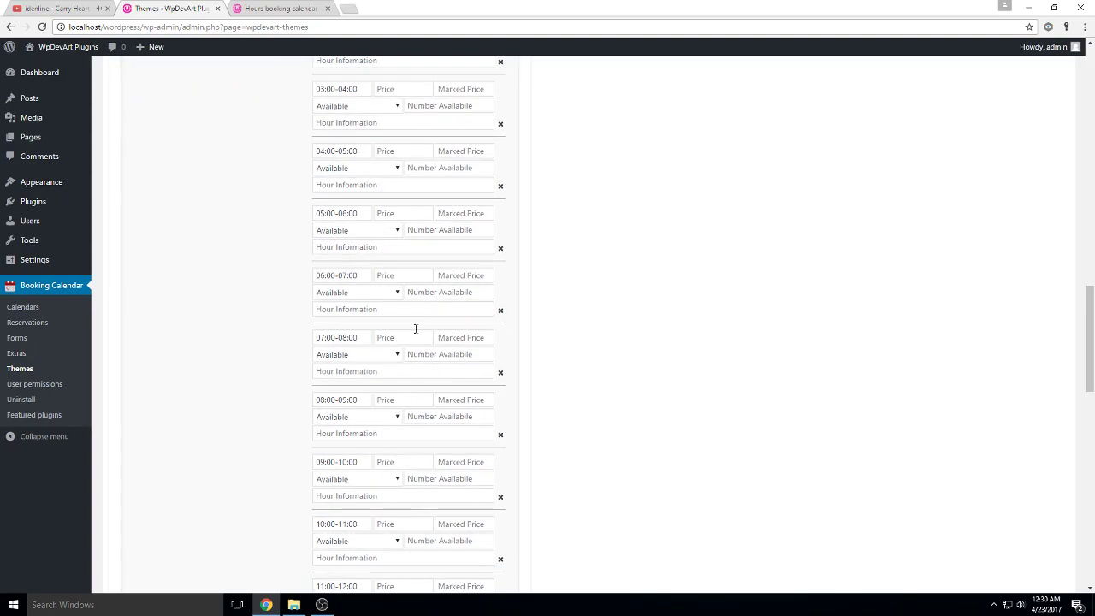
scroll(421, 346, "up", 6)
Step: Delete the default hour slots from 00:00-01:00 through 22:00-23:00, keeping the blank slot and 23:00-00:00
left_click(500, 452)
left_click(500, 451)
left_click(500, 451)
left_click(500, 451)
left_click(500, 452)
left_click(500, 452)
left_click(500, 451)
left_click(500, 451)
left_click(500, 451)
left_click(500, 451)
left_click(500, 452)
left_click(500, 451)
left_click(500, 452)
left_click(500, 451)
left_click(500, 452)
left_click(500, 452)
left_click(501, 452)
left_click(500, 452)
left_click(500, 452)
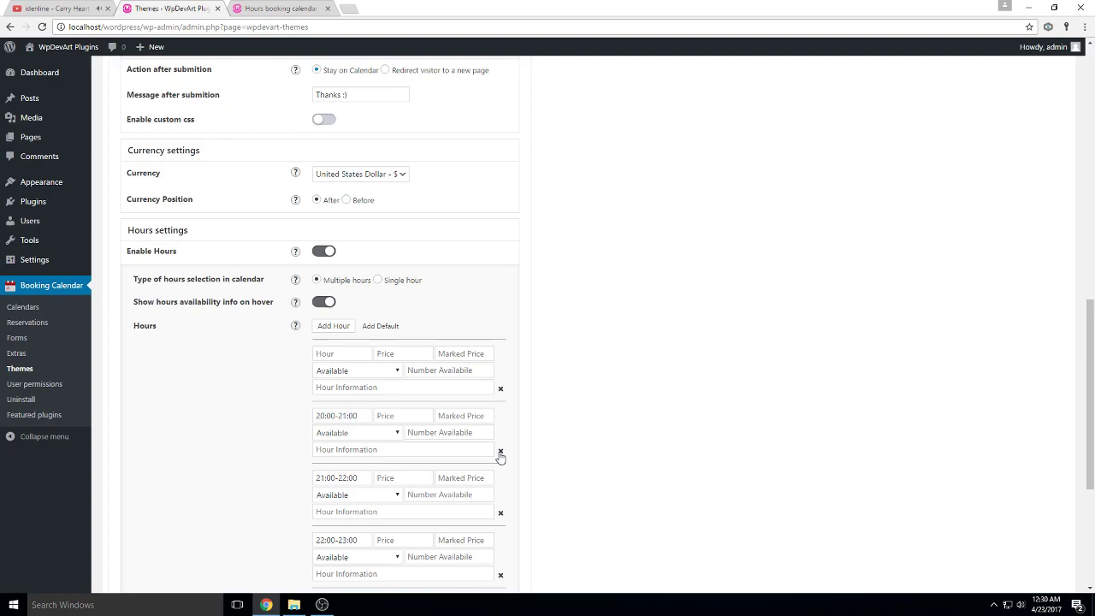
left_click(500, 451)
left_click(500, 452)
left_click(501, 451)
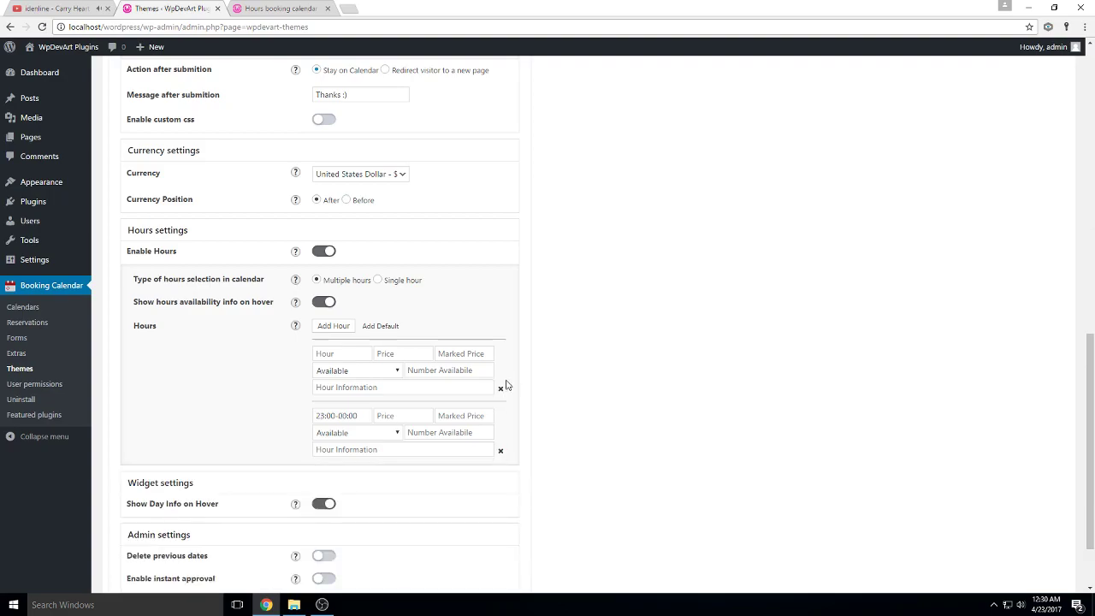
Step: Copy the 23:00-00:00 range into the blank hour slot and change it to 20:00-22:00
left_click_drag(362, 420, 301, 421)
key("ctrl+c")
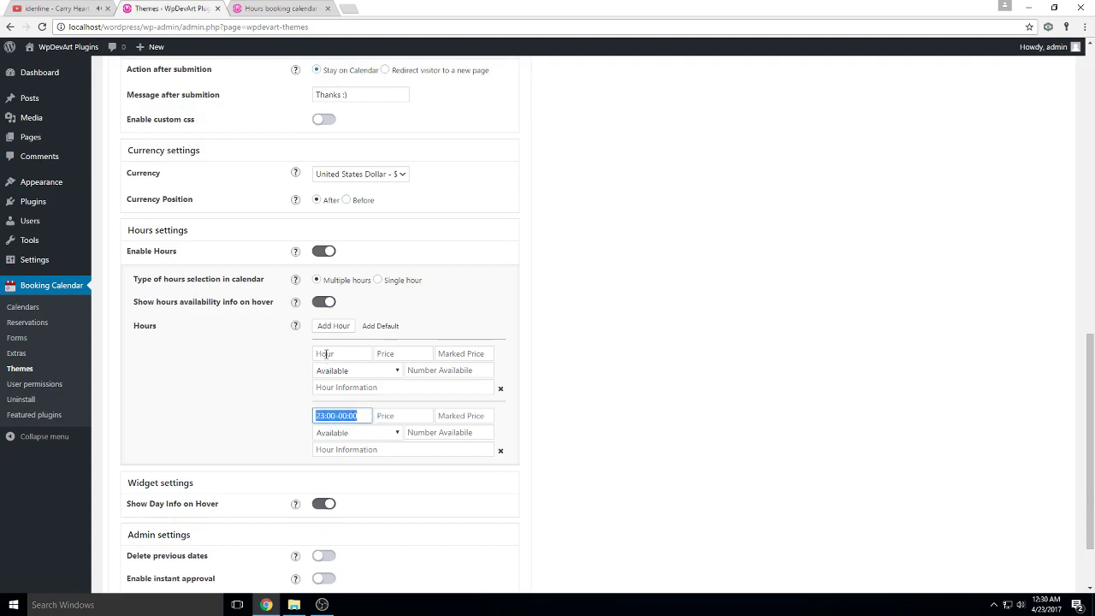
left_click(325, 354)
key("ctrl+v")
left_click_drag(324, 353, 313, 353)
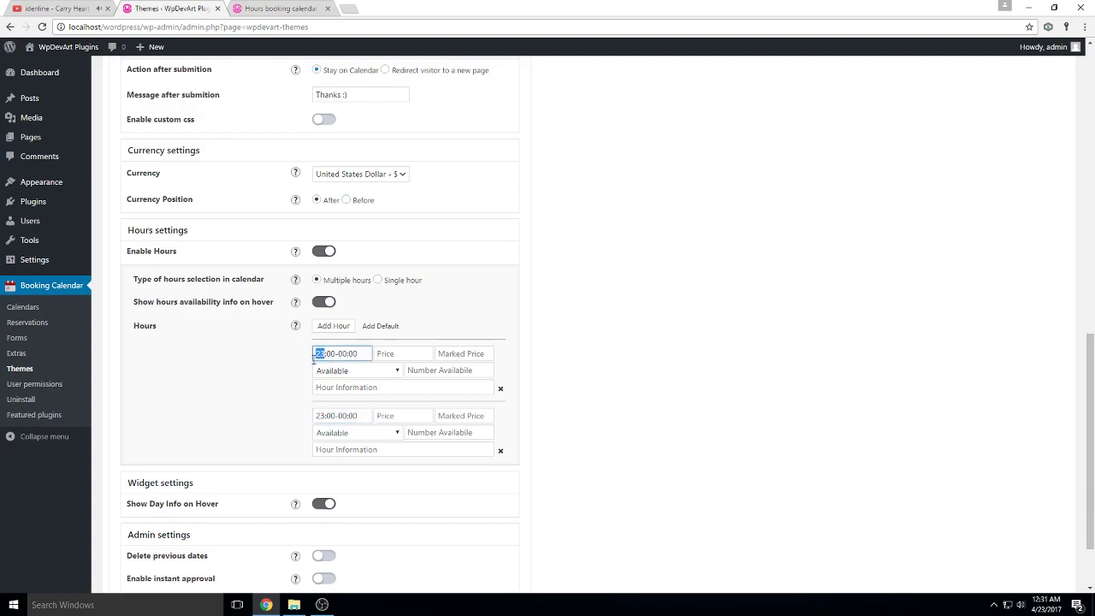
type("20:00-22")
Step: Set the 20:00-22:00 slot's price to 20, marked price to 25 and number available to 6
left_click(411, 353)
type("20")
left_click(457, 353)
type("2")
left_click(448, 371)
type("6")
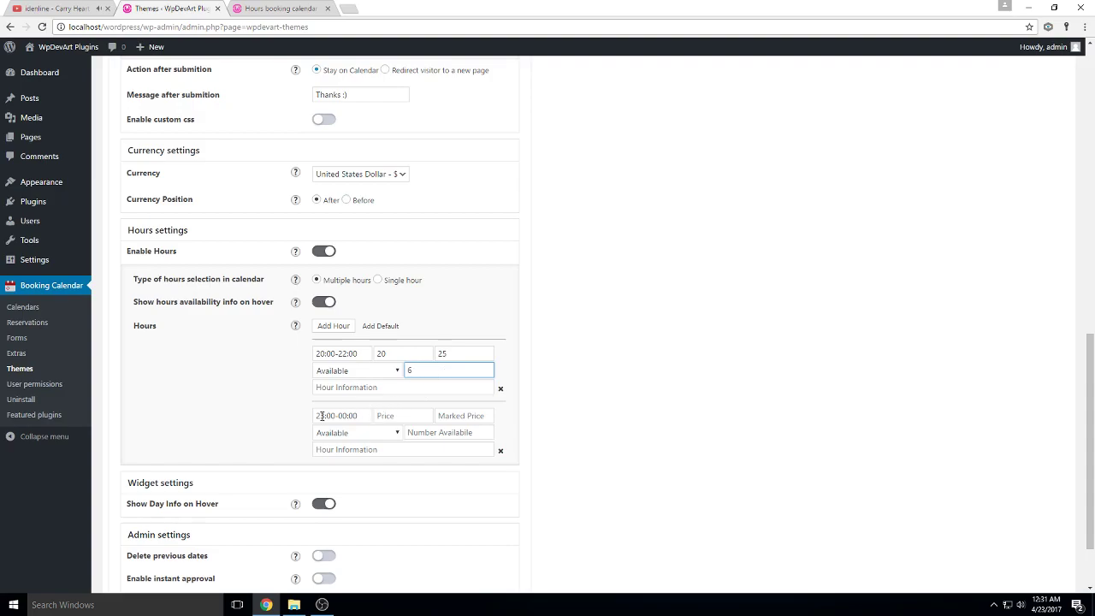
Step: Give the 23:00-00:00 slot a price of 30, a marked price of 35 and 4 available, and save the theme
left_click(393, 416)
left_click(473, 418)
type("35")
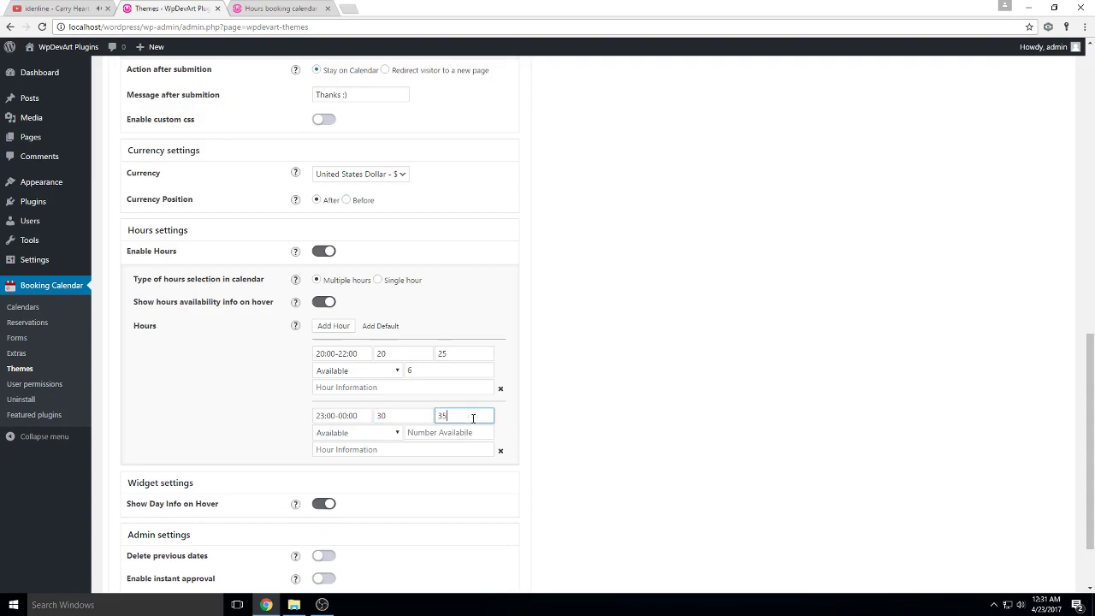
left_click(441, 433)
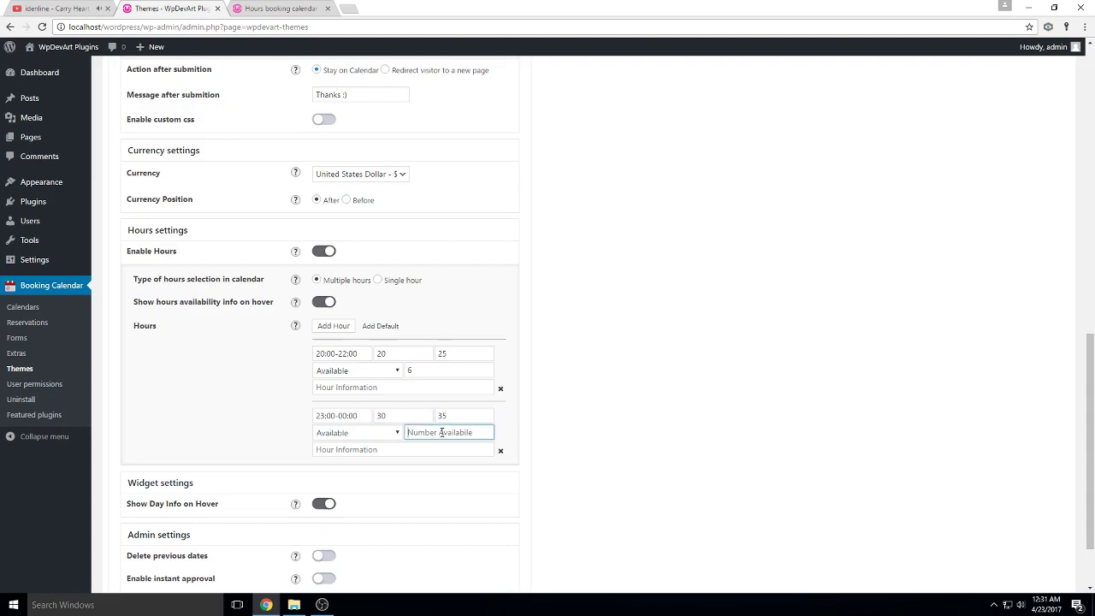
type("4")
scroll(554, 400, "up", 15)
left_click(314, 107)
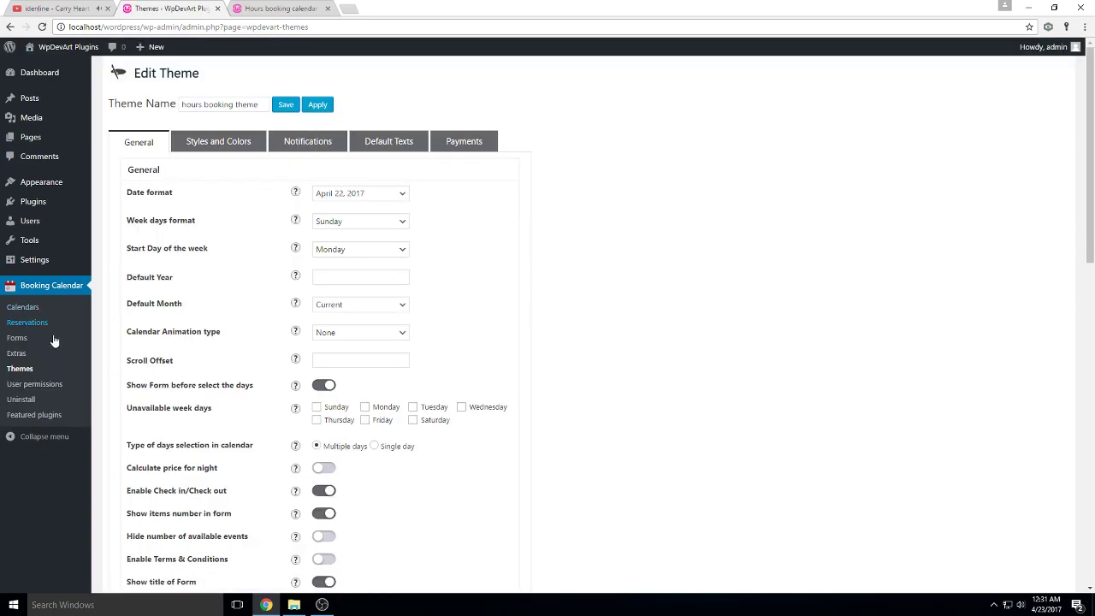
Step: Start a new booking extra and relabel its Adults field as "test extra 1"
left_click(18, 352)
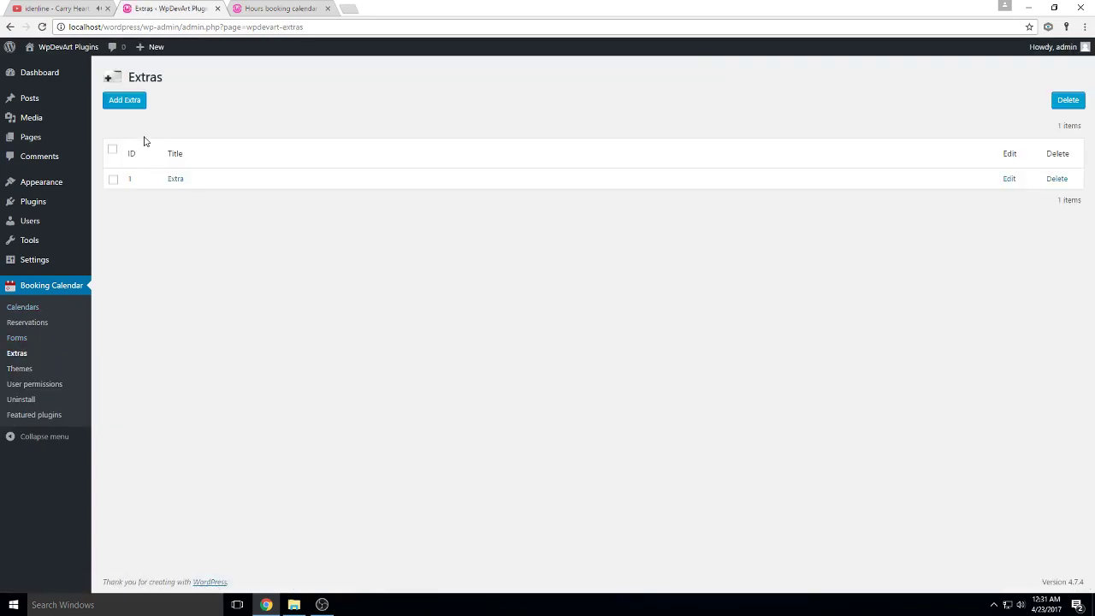
left_click(130, 102)
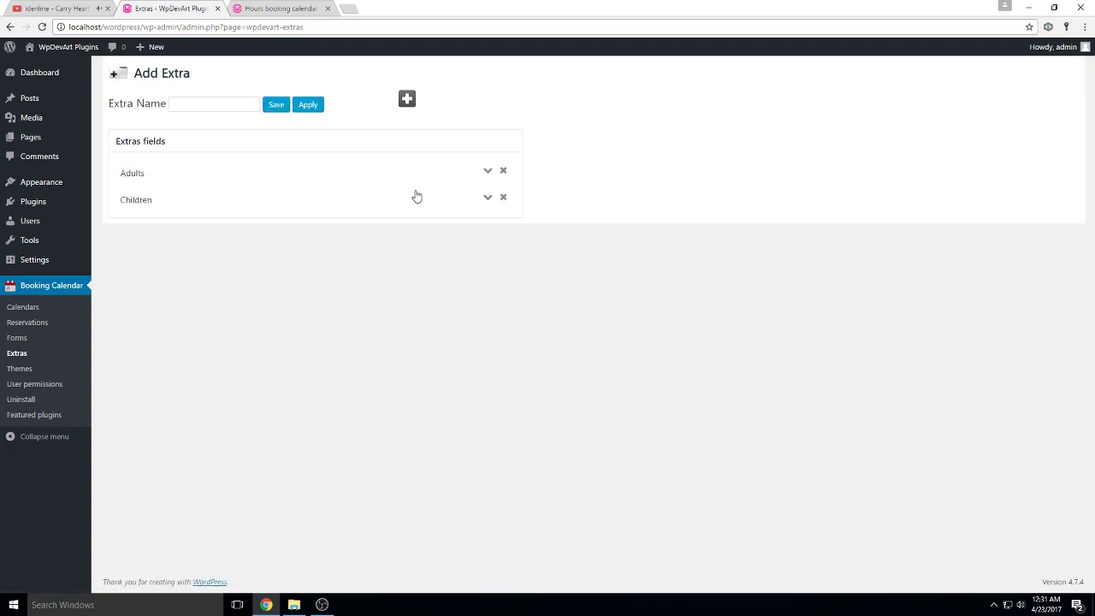
left_click(486, 173)
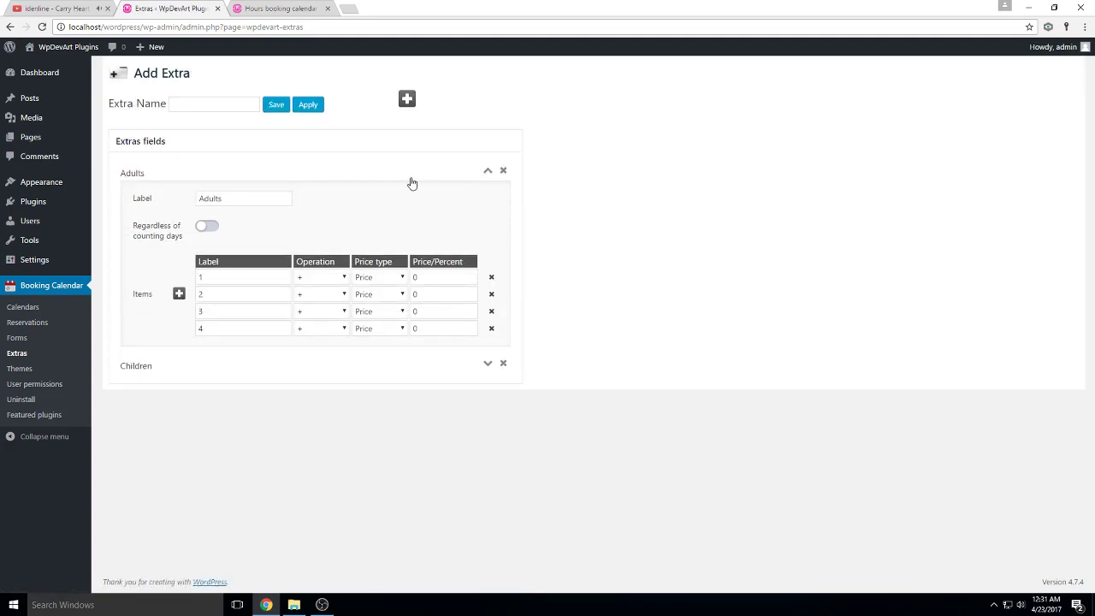
double_click(213, 199)
type("test extra 1")
Step: Set the prices of test extra 1's items 1 to 4 to 10, 20, 30 and 40
left_click(416, 277)
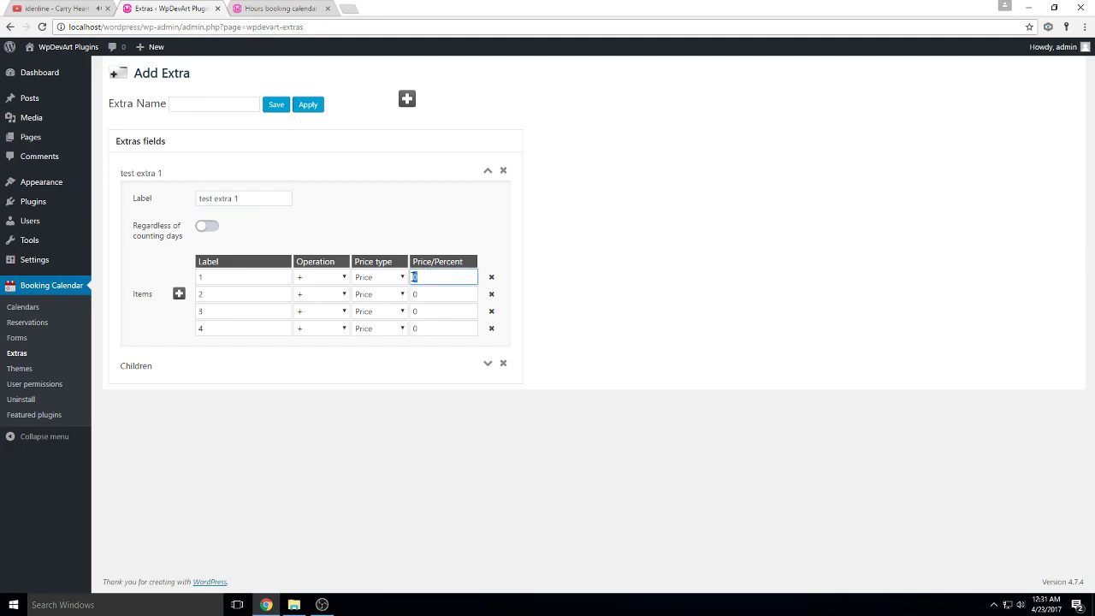
left_click(416, 295)
left_click_drag(425, 309, 404, 334)
type("30")
type("40")
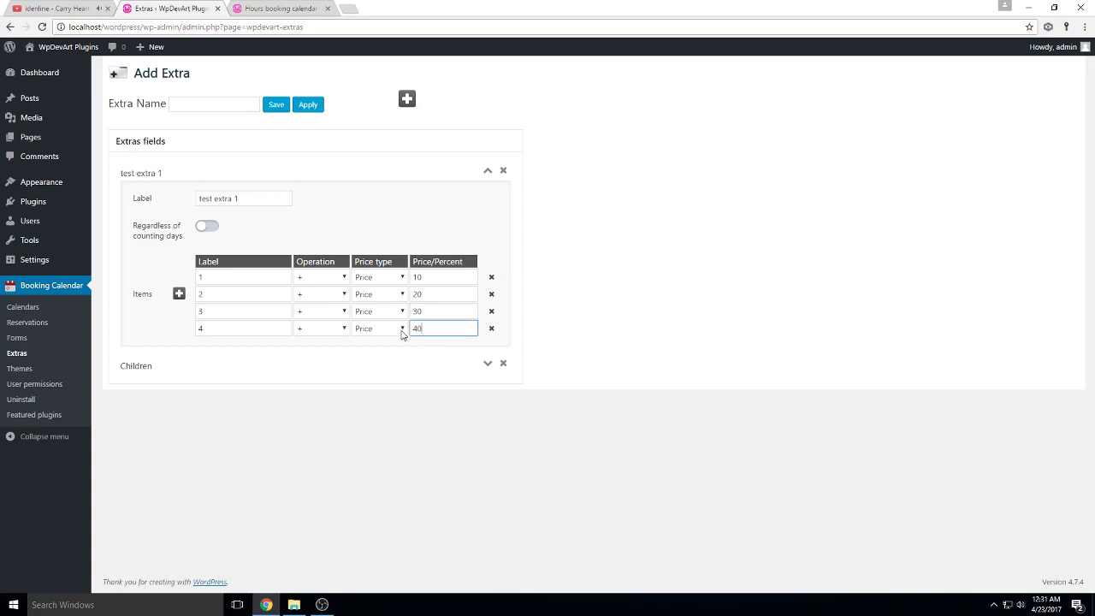
Step: Expand the extra's Children field and relabel it as "test extra 2"
left_click(352, 369)
double_click(207, 395)
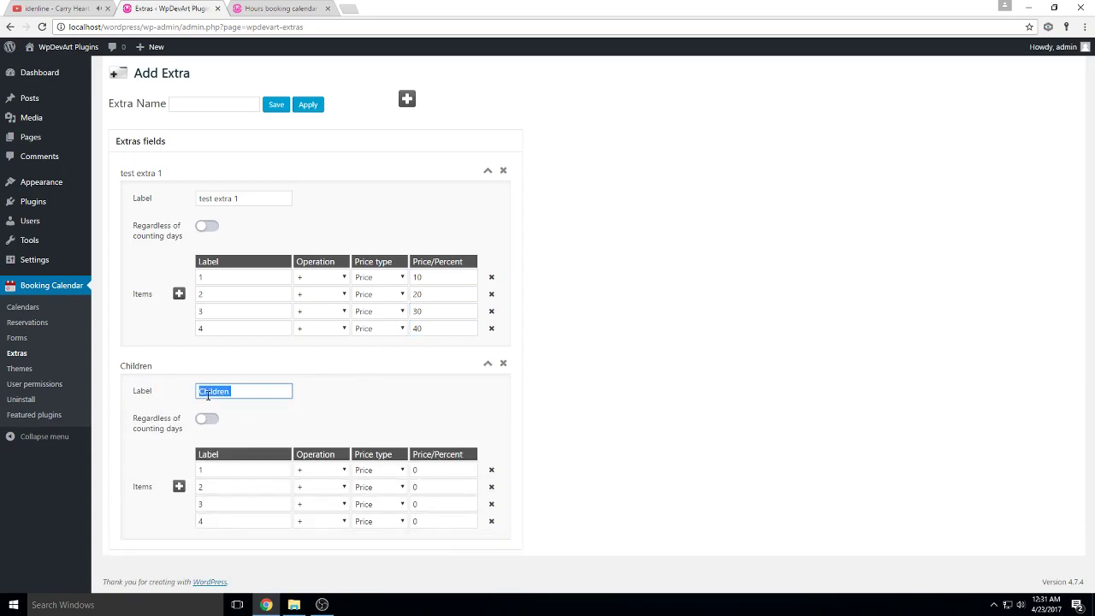
type("test extra 2")
Step: Set the prices of test extra 2's items 1 to 4 to 5, 6, 7 and 8
left_click_drag(430, 469, 394, 510)
type("5")
type("7")
left_click(431, 520)
type("8")
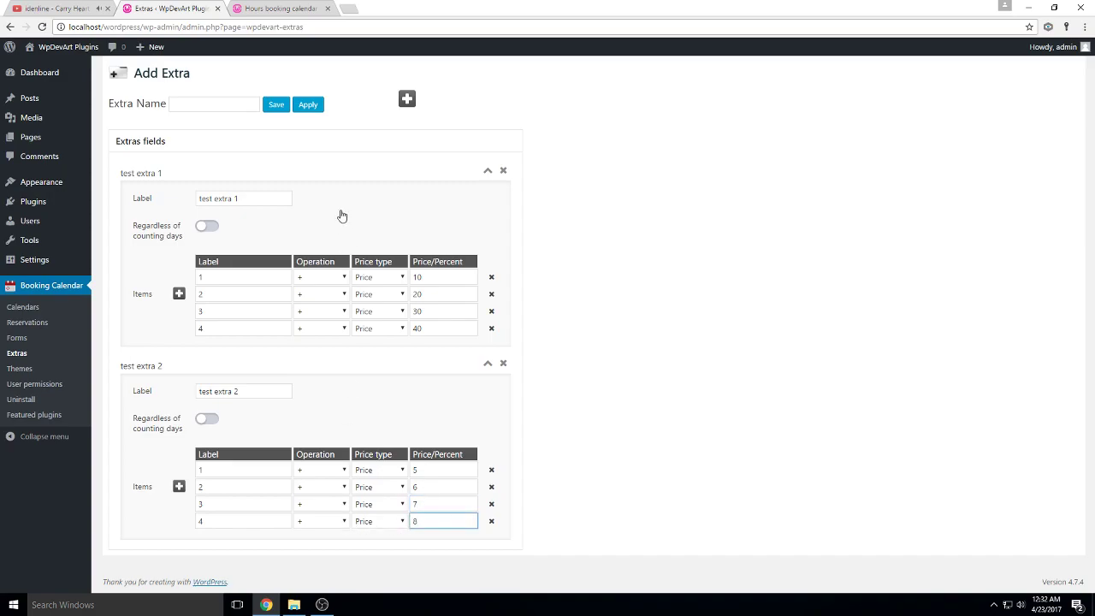
Step: Name the extra "hours booking extra" and save it
left_click(187, 105)
type("hours booki")
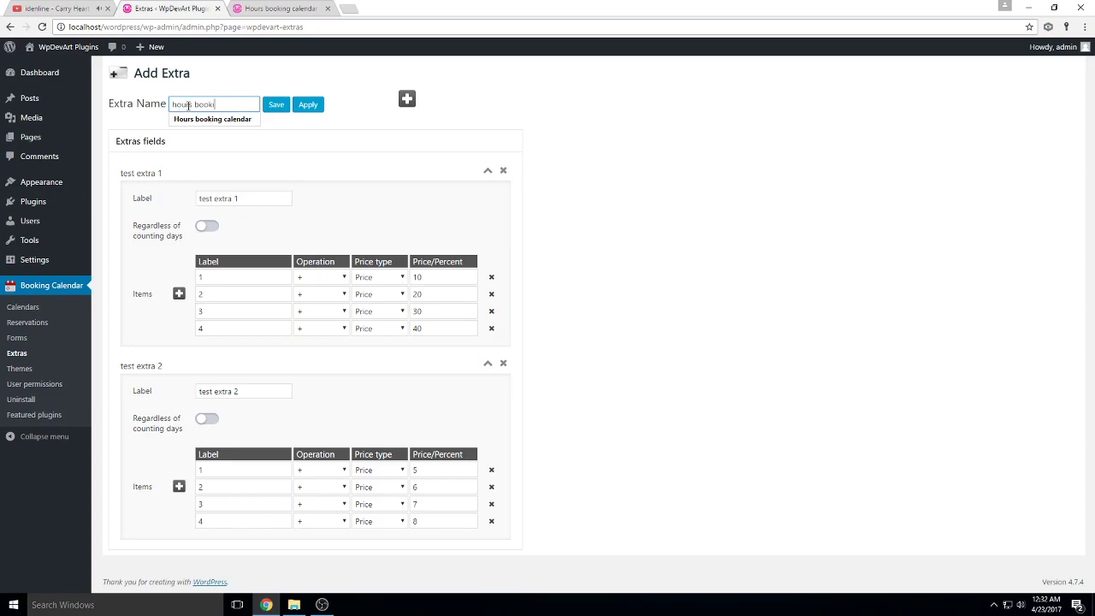
type("ng extra")
left_click(311, 106)
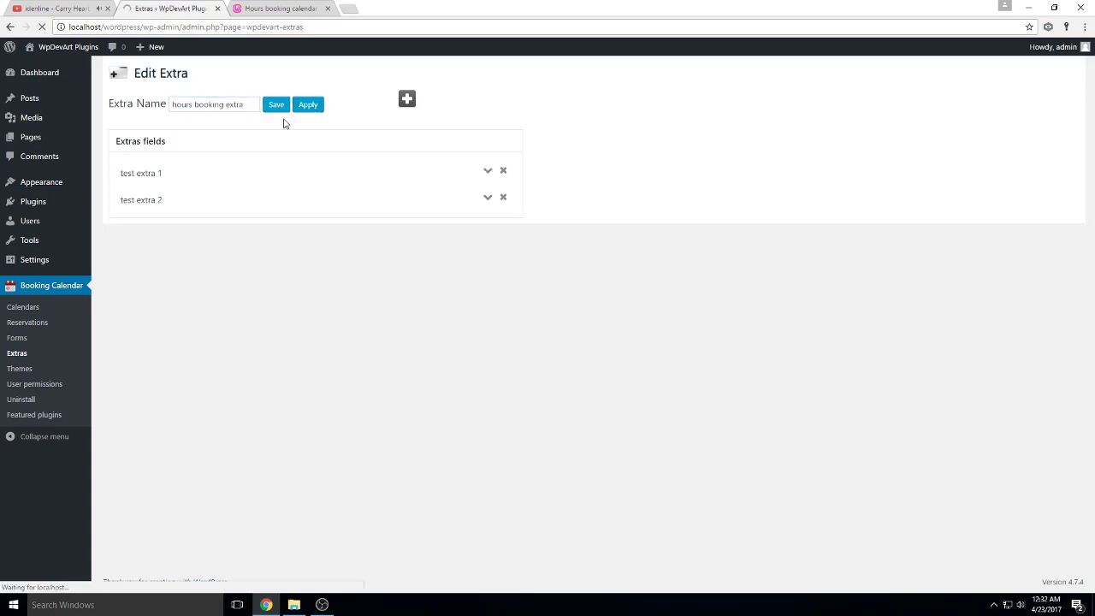
Step: Create a new booking form named "hours booking extra" and check its Email field's settings
left_click(17, 336)
left_click(124, 100)
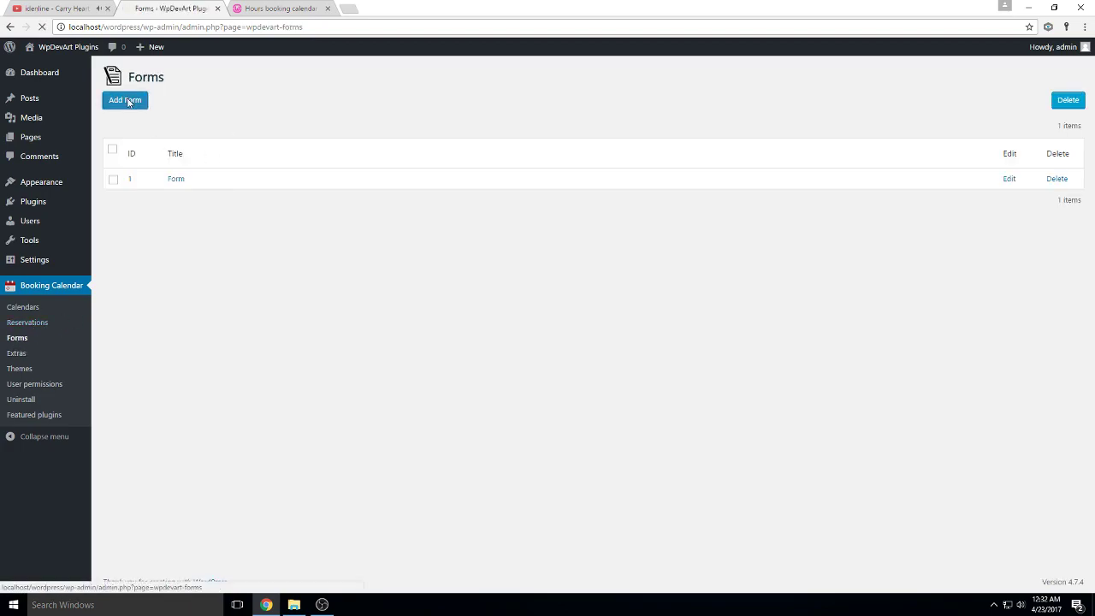
left_click(199, 104)
type("hours booking extra")
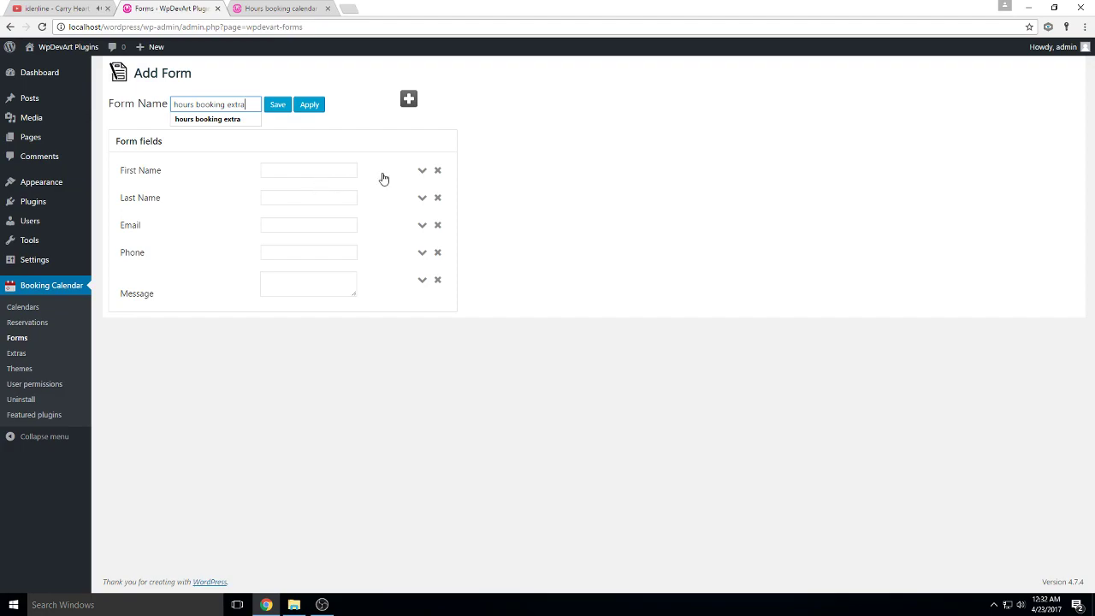
left_click(420, 225)
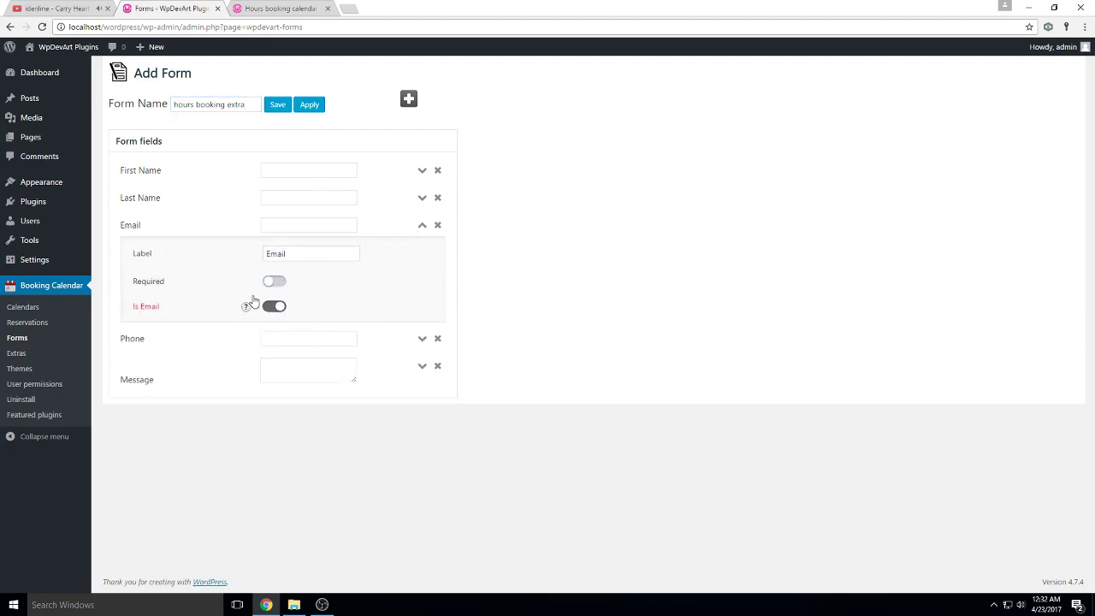
left_click(414, 226)
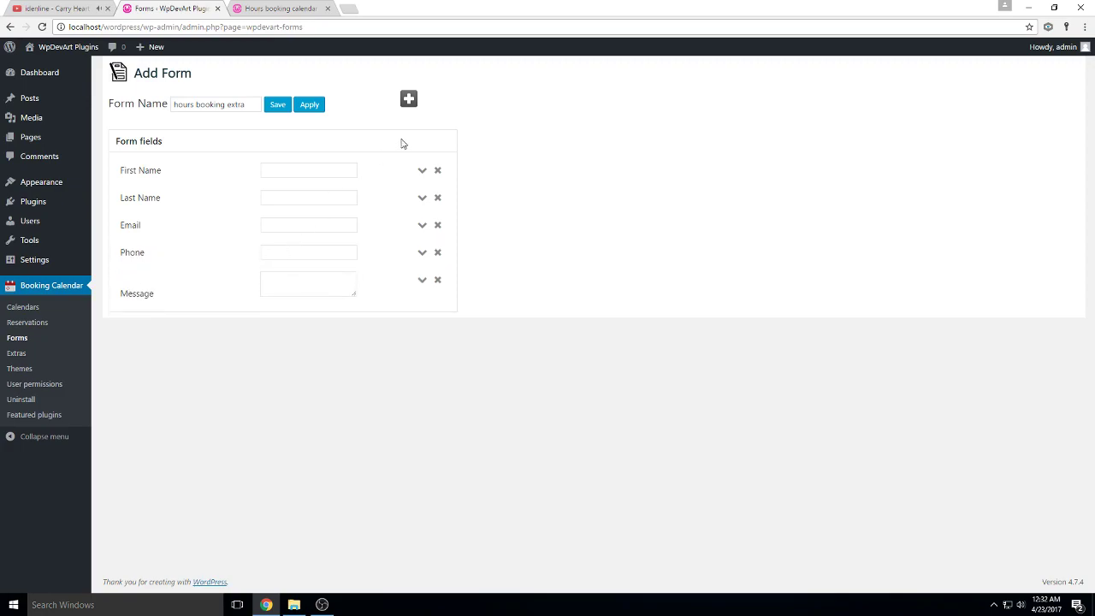
Step: Add a countries drop-down field to the form and collapse its settings
left_click(414, 104)
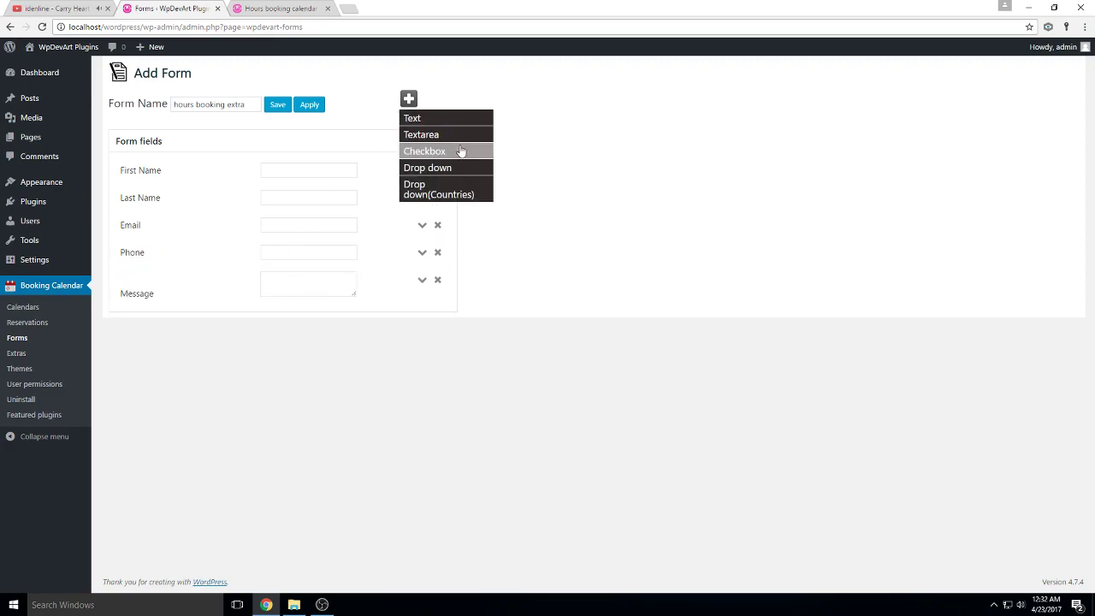
left_click(440, 190)
left_click_drag(221, 320, 215, 288)
left_click(214, 288)
left_click(293, 313)
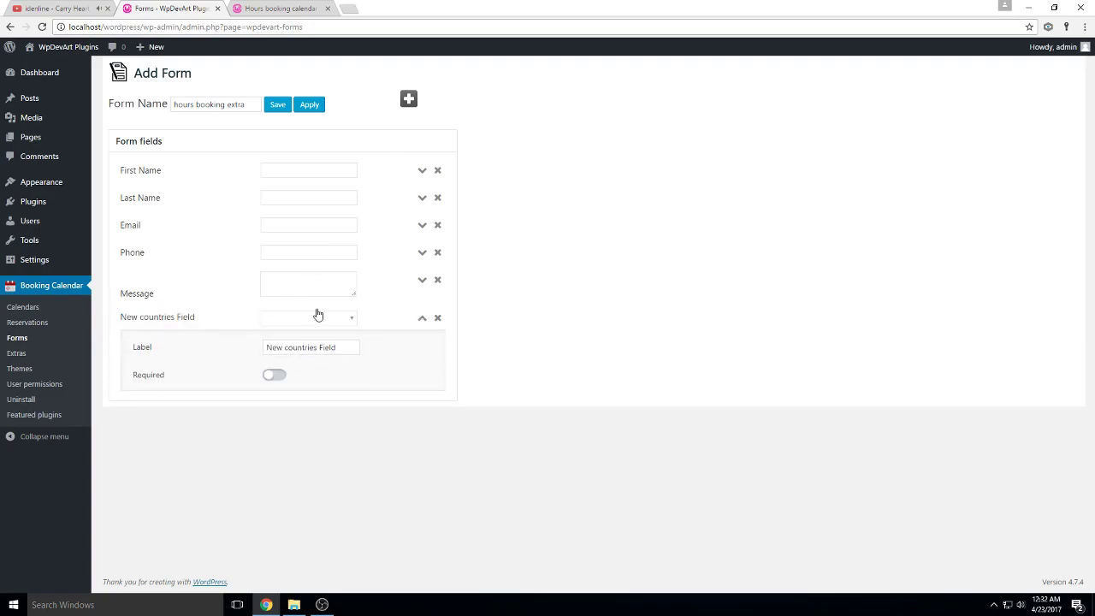
left_click(186, 315)
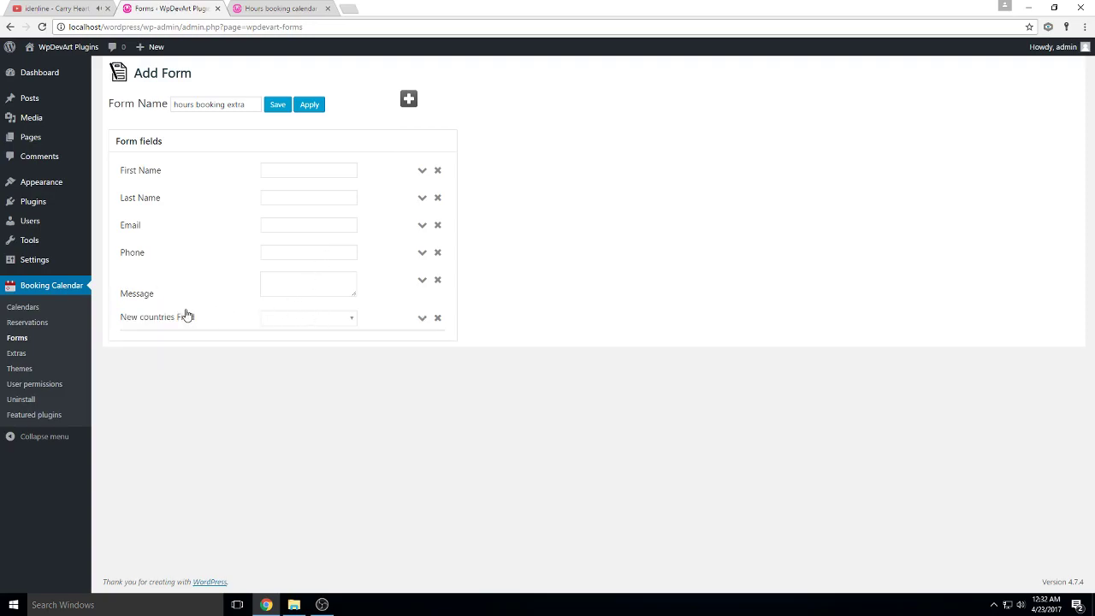
Step: Remove the Message and Phone fields from the form and save it
left_click(437, 284)
left_click(438, 253)
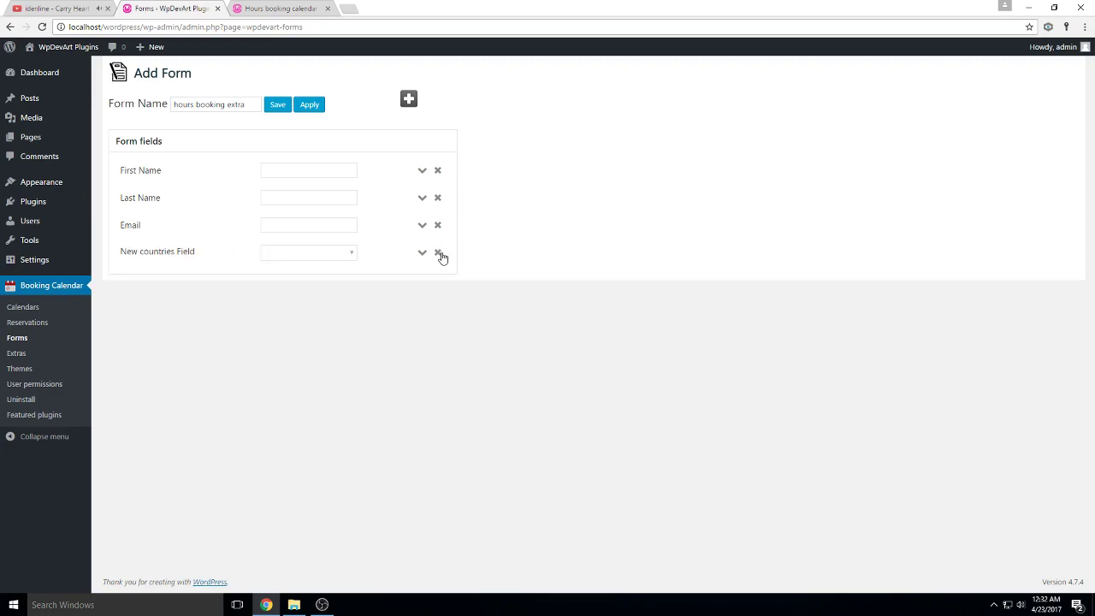
left_click(309, 106)
Step: Start a new booking calendar titled "hours booking calendar"
left_click(25, 309)
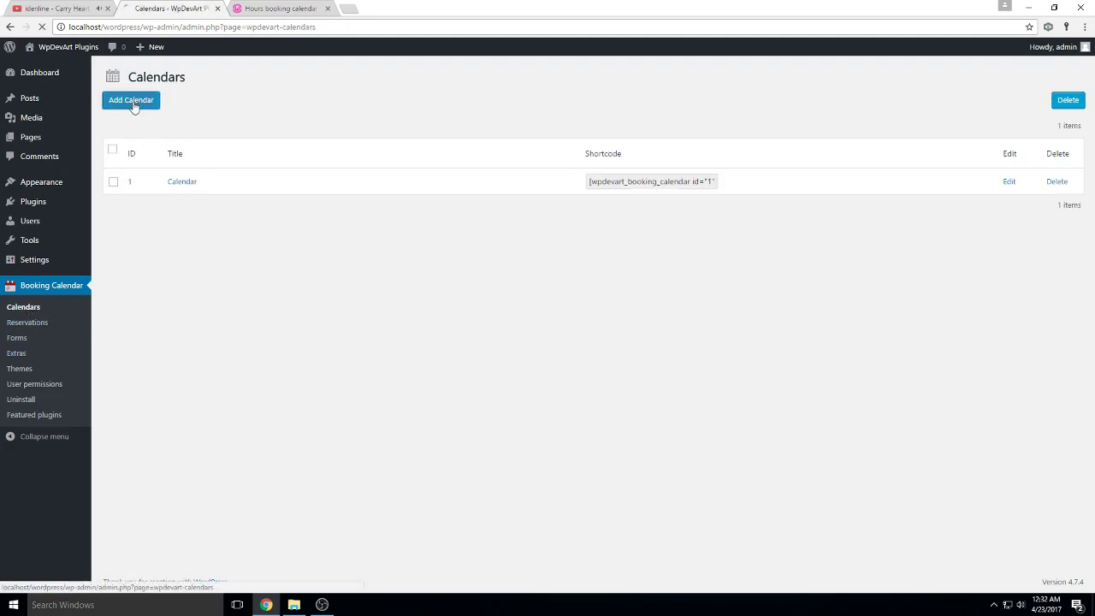
left_click(133, 102)
left_click(263, 129)
type("hours booki")
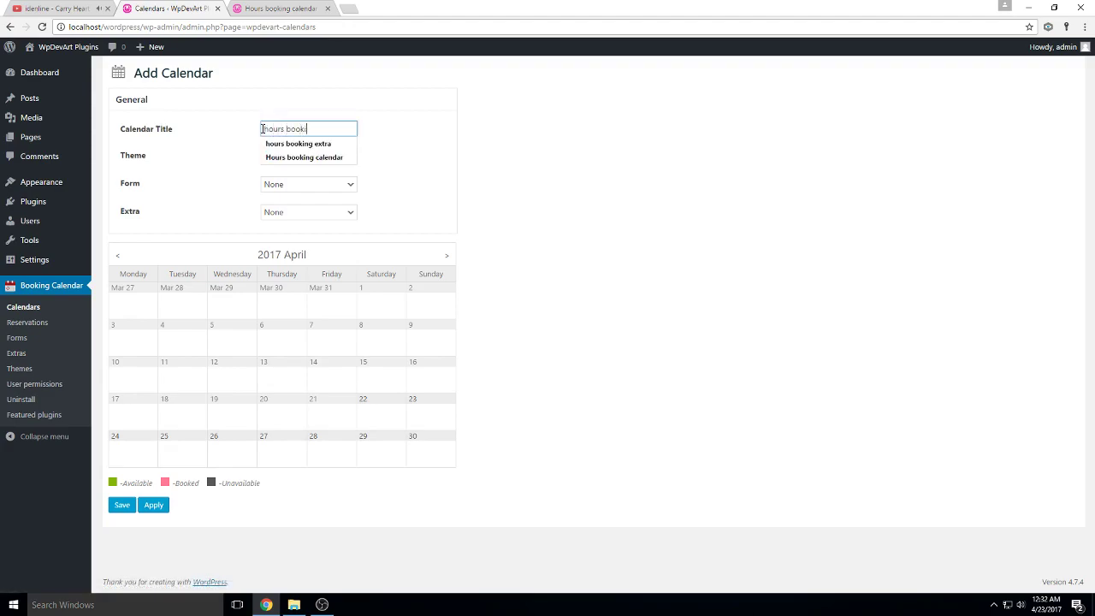
type("ng cal")
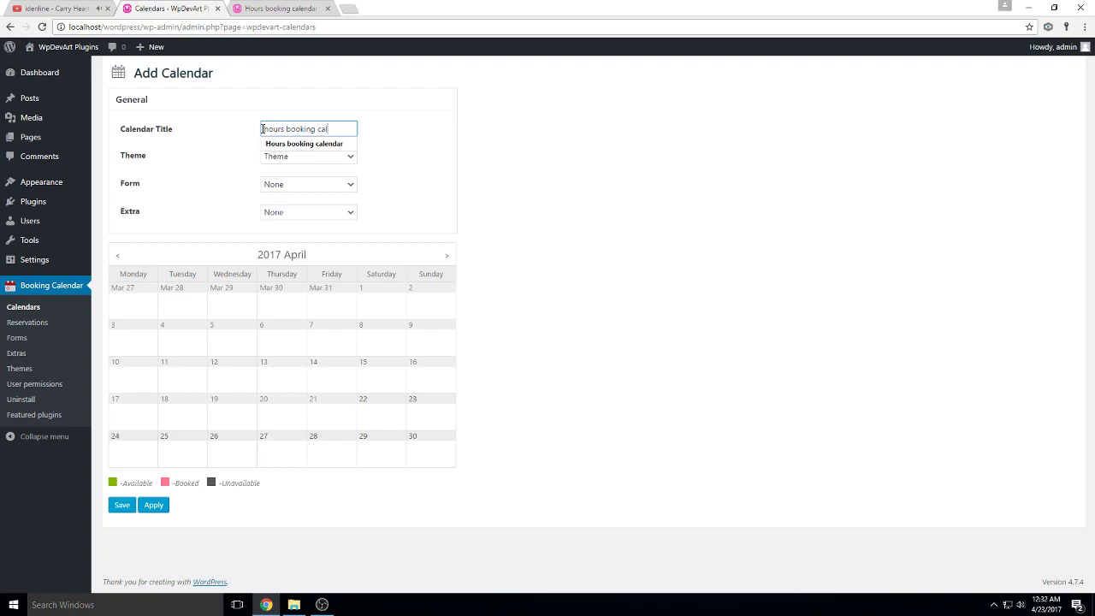
type("endar")
Step: Assign the hours booking theme to the calendar and choose "hours booking extra" for both its form and extra
left_click(323, 163)
left_click(318, 181)
left_click(314, 186)
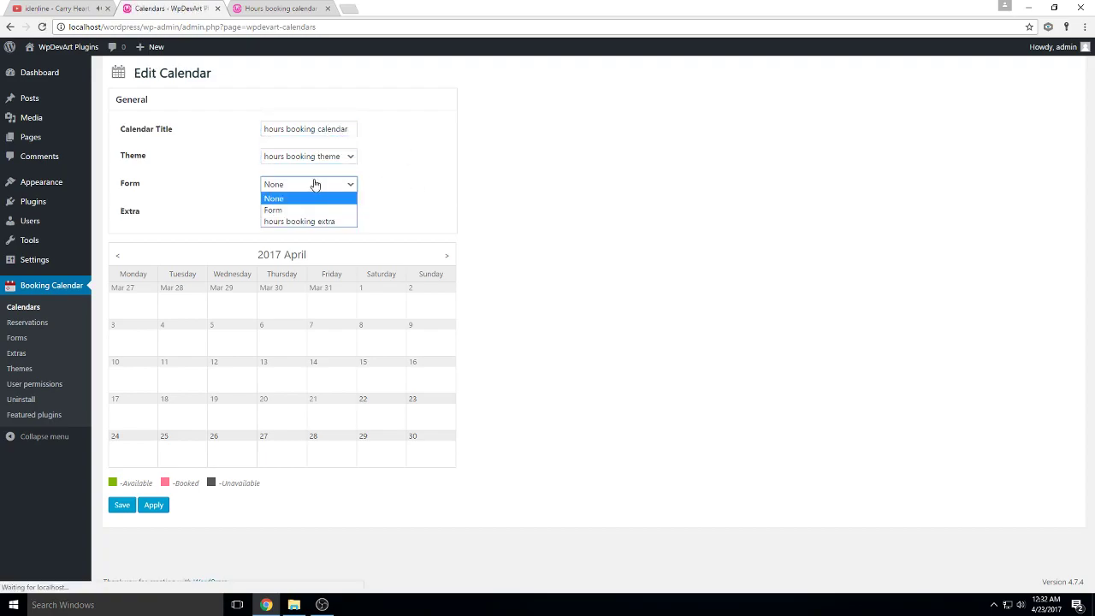
left_click(306, 221)
left_click(304, 213)
left_click(299, 248)
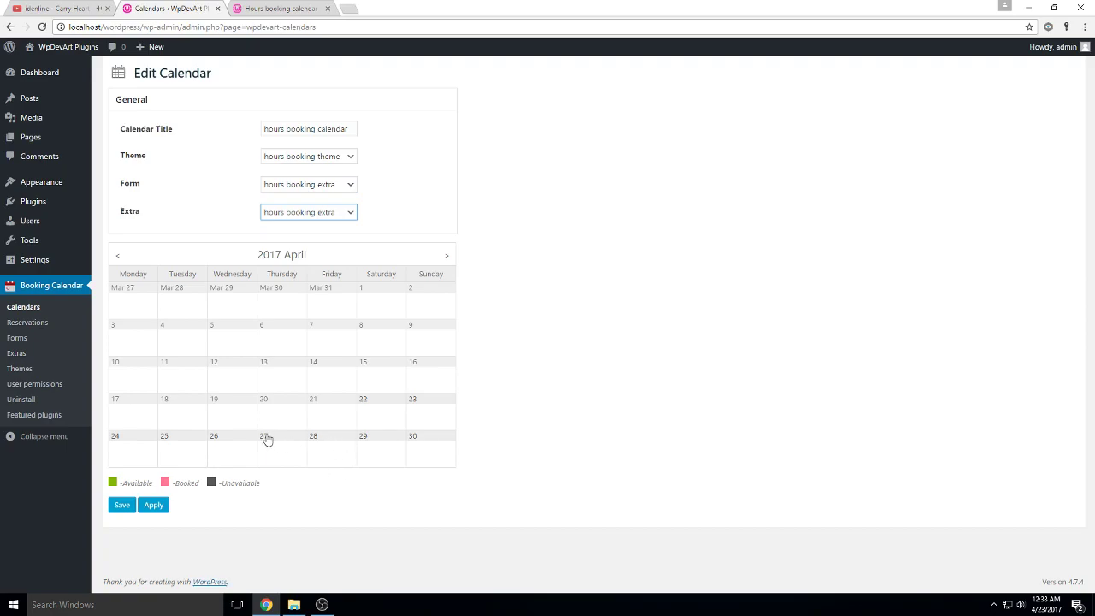
Step: Set the days from 2017-04-28 to 2017-05-20 as available in the calendar and apply the changes
left_click_drag(320, 443, 432, 299)
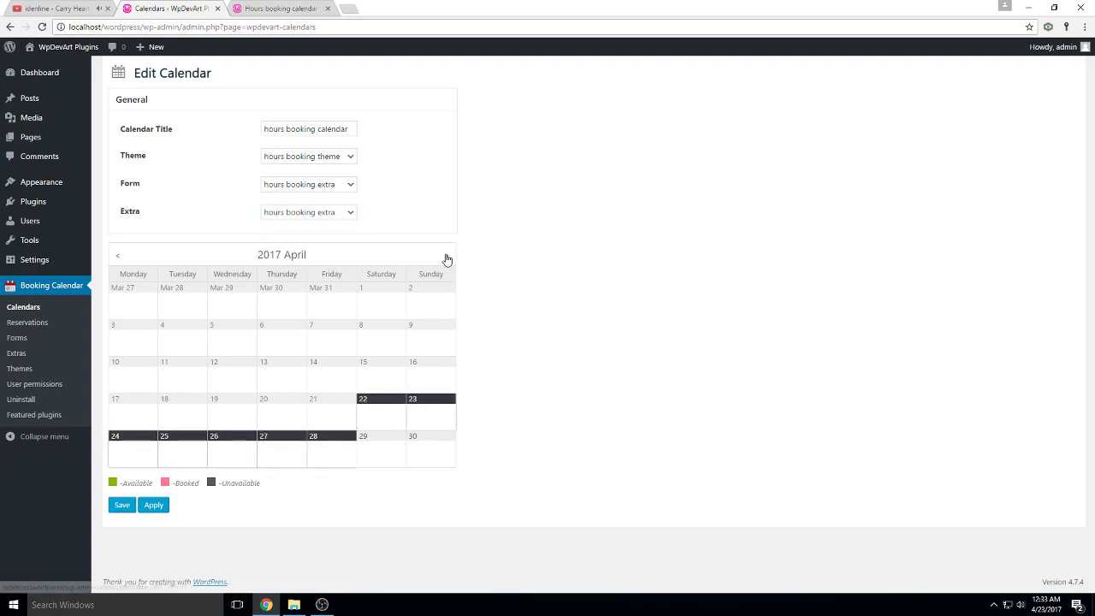
left_click(446, 255)
left_click_drag(129, 300, 368, 366)
scroll(518, 367, "down", 3)
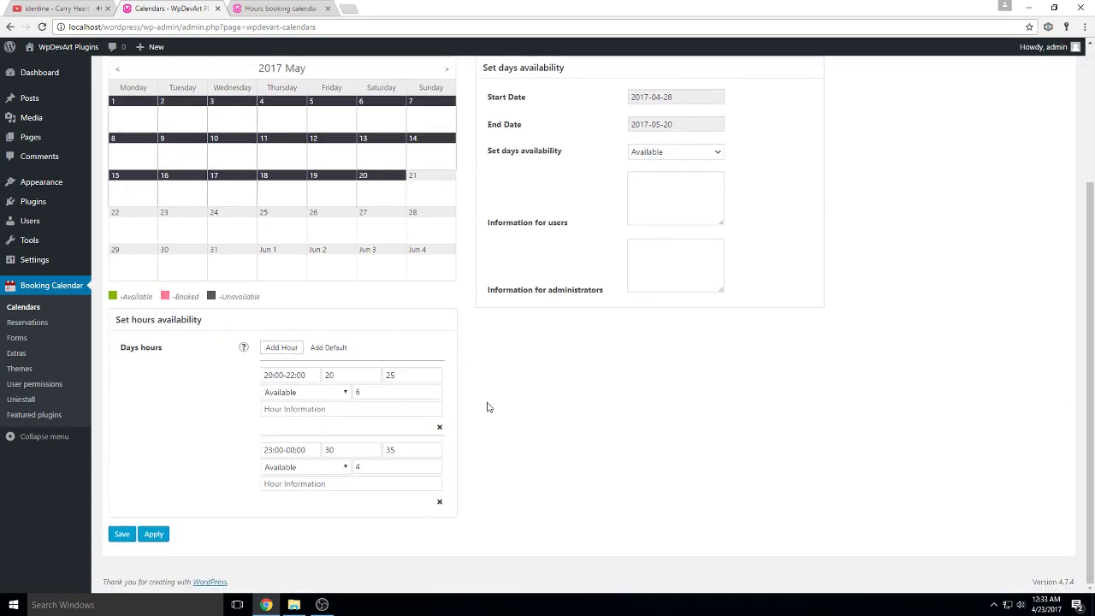
left_click(154, 535)
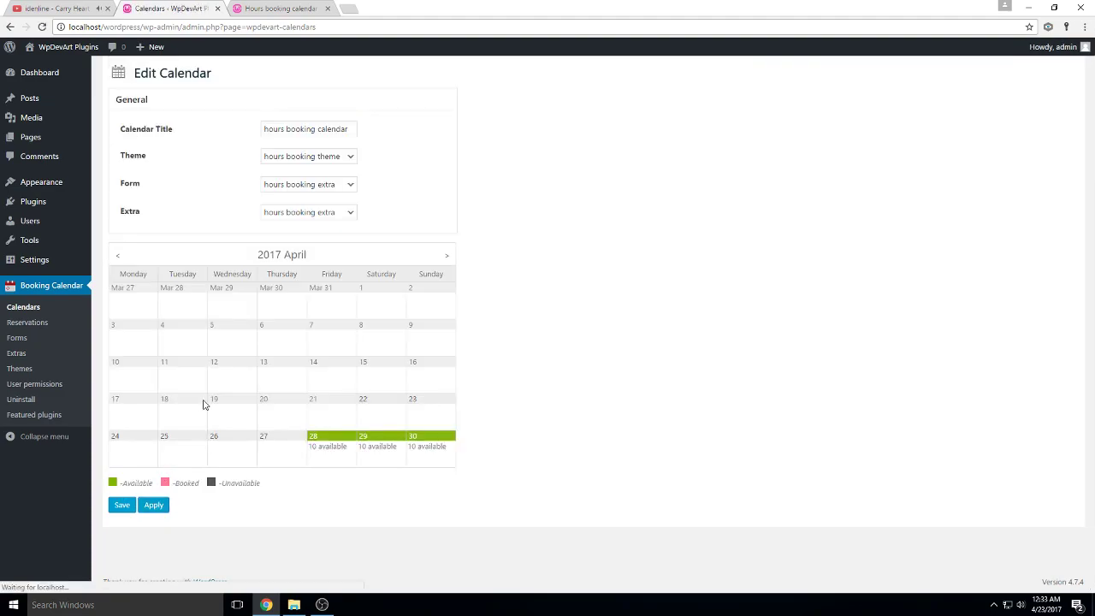
Step: Copy the shortcode of the hours booking calendar from the calendars list and start a new post in a separate browser tab
left_click(31, 310)
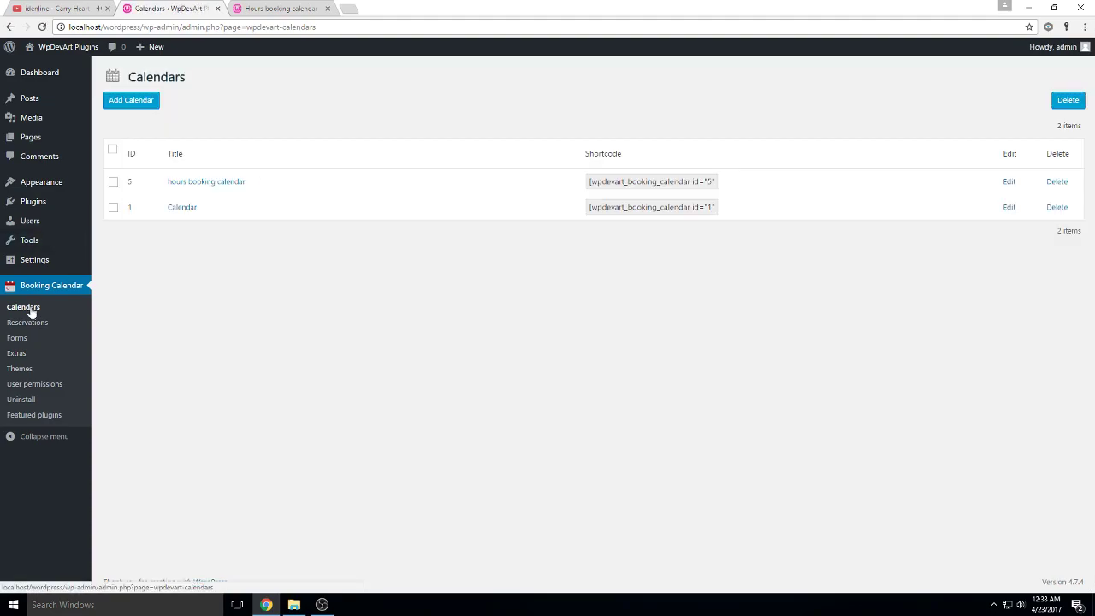
left_click(653, 184)
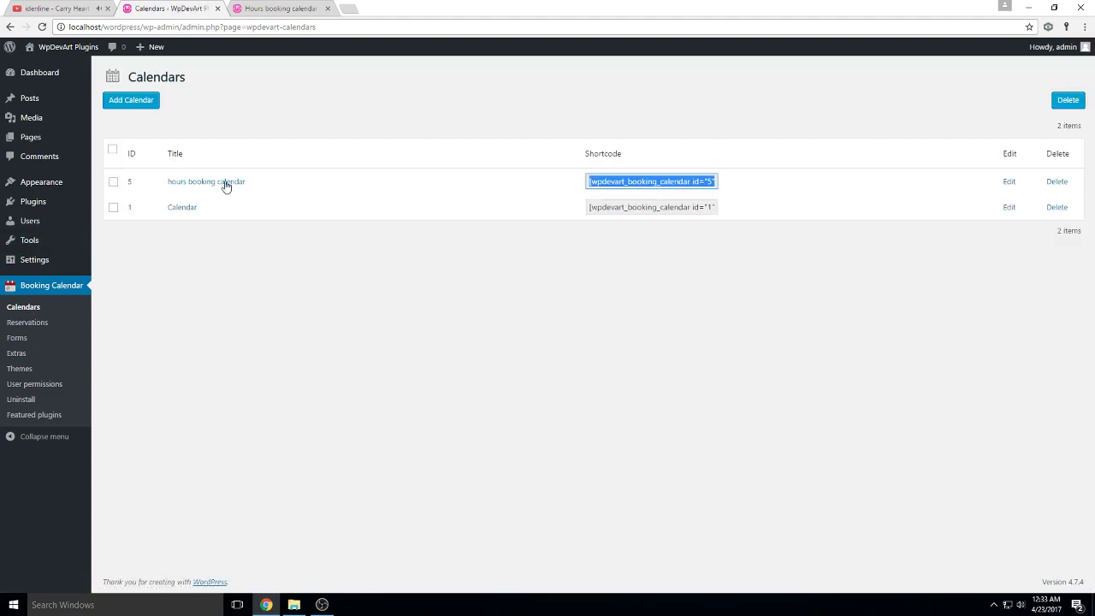
mouse_move(57, 108)
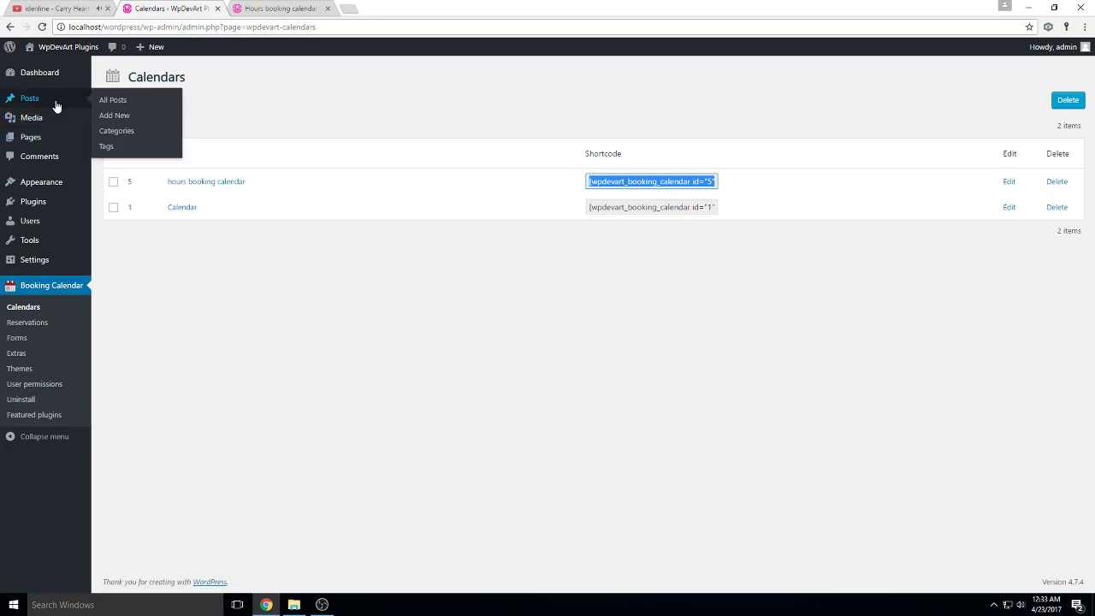
middle_click(112, 119)
left_click(357, 7)
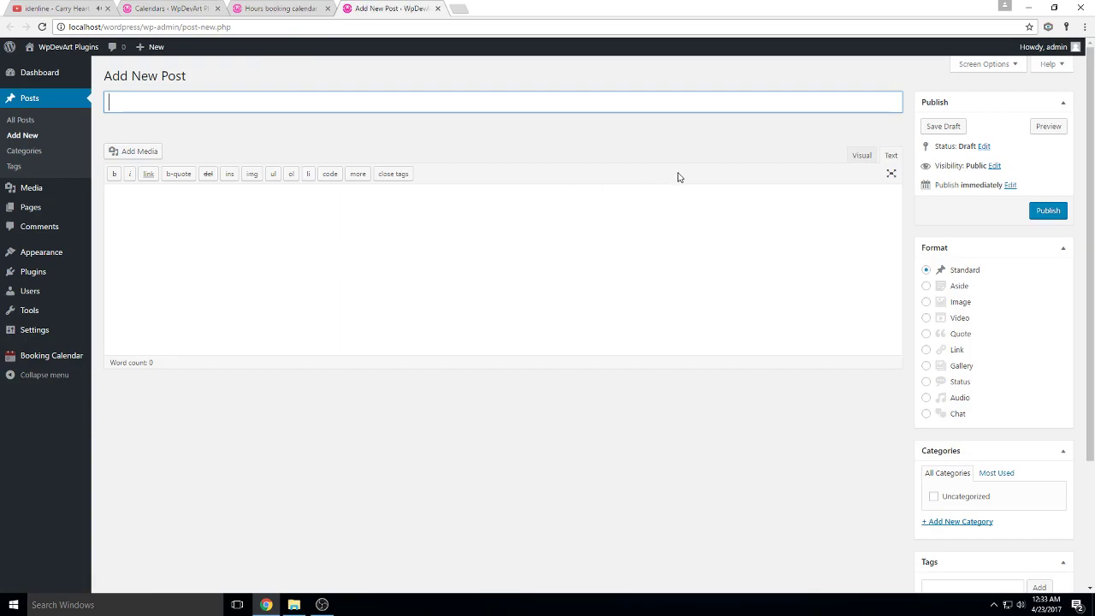
Step: Insert the shortcode [wpdevart_booking_calendar id="5"] into the new post's body and close the old booking calendar page
left_click(869, 165)
left_click(445, 206)
type("[wpdevart_booking_calendar id=\"5\"]")
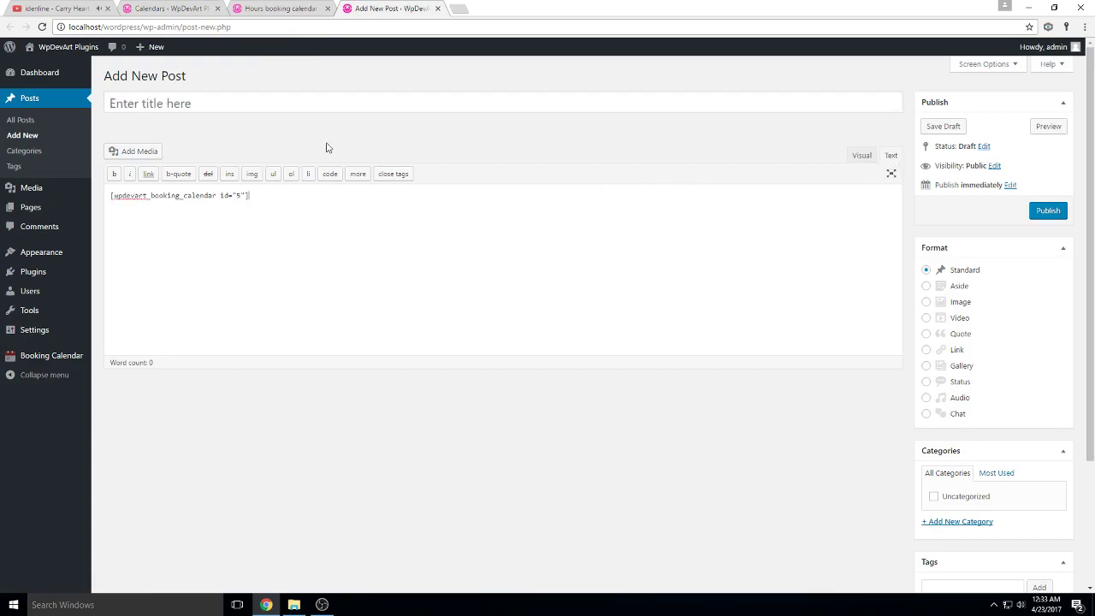
middle_click(282, 12)
Step: Title the post "hours booking" and publish it
left_click(180, 105)
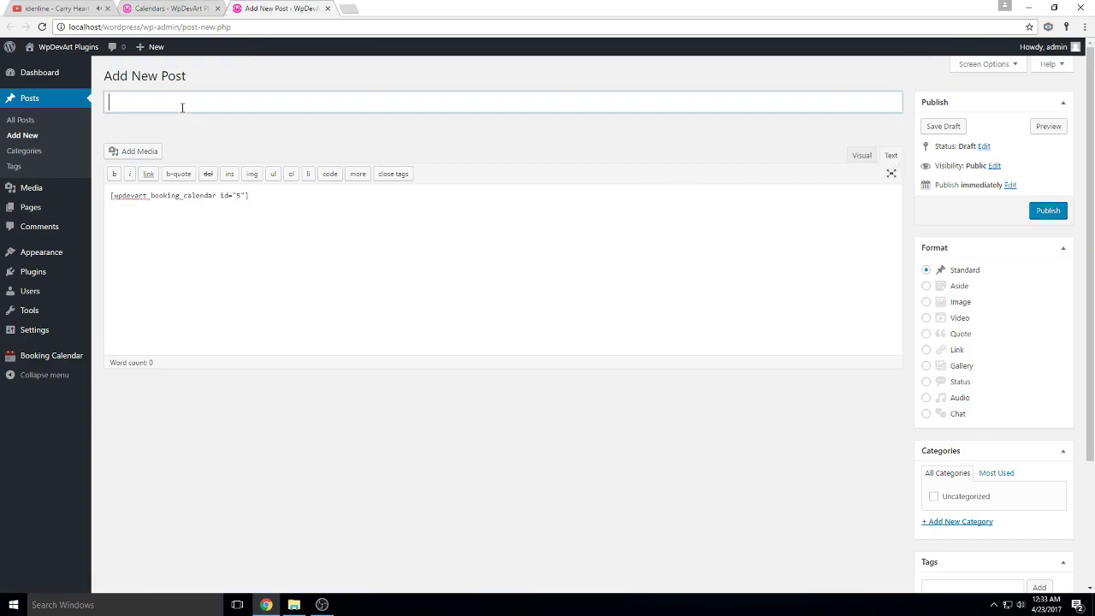
type("hours booking")
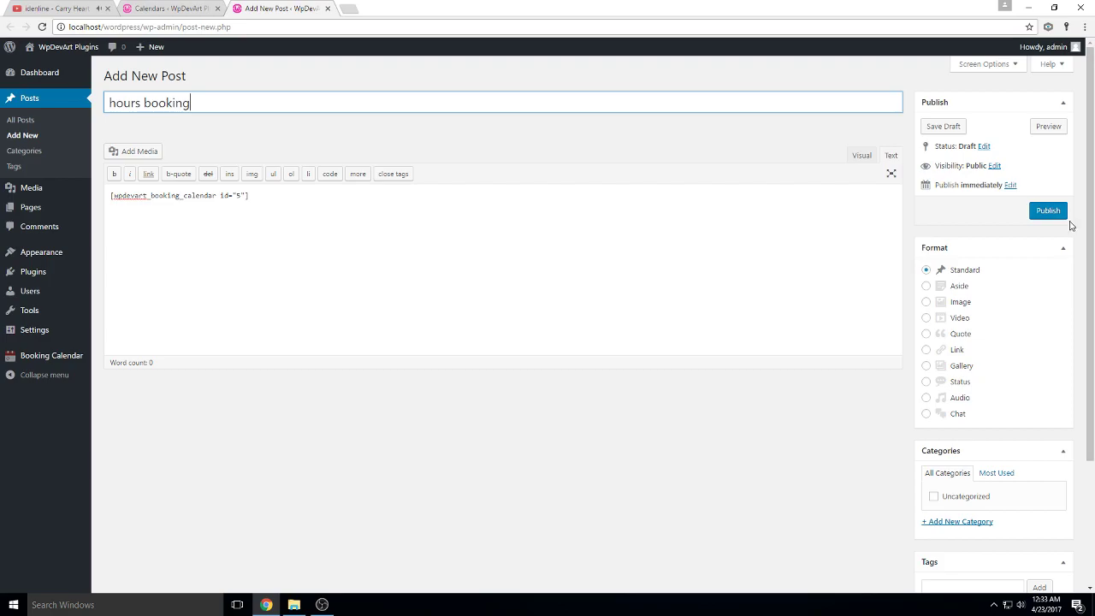
left_click(1045, 212)
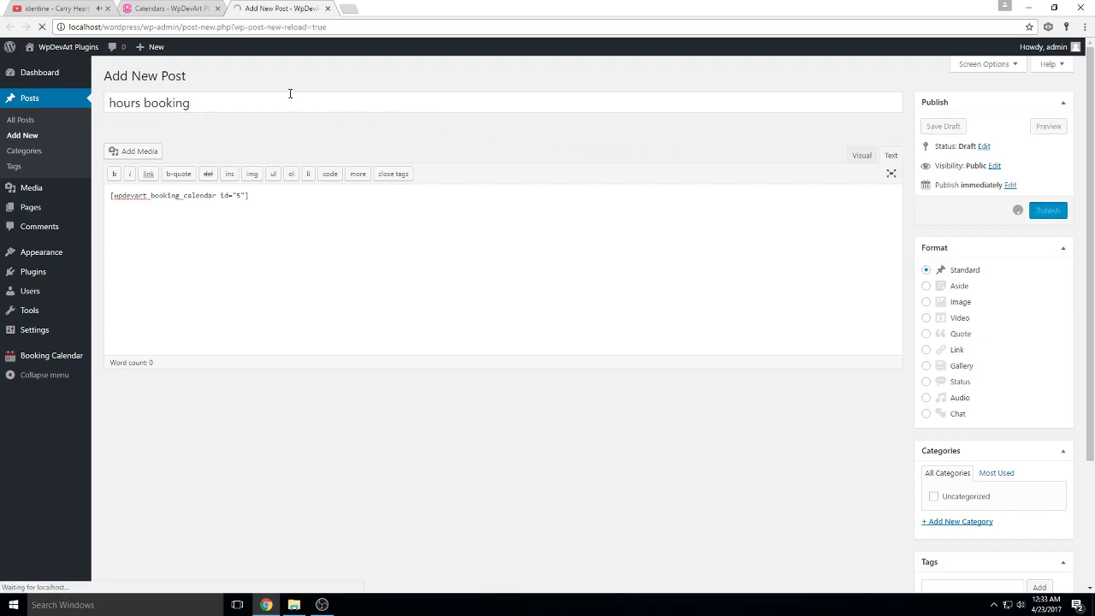
Step: View the published post in a separate browser tab and show May 2017 in its booking calendar
middle_click(189, 46)
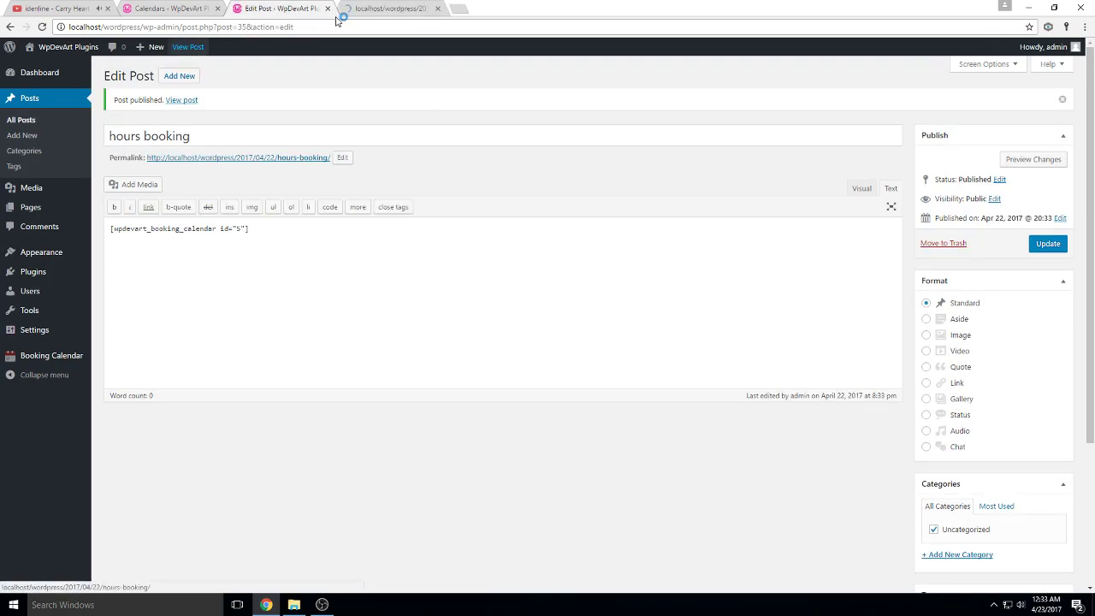
left_click(368, 11)
scroll(576, 232, "down", 2)
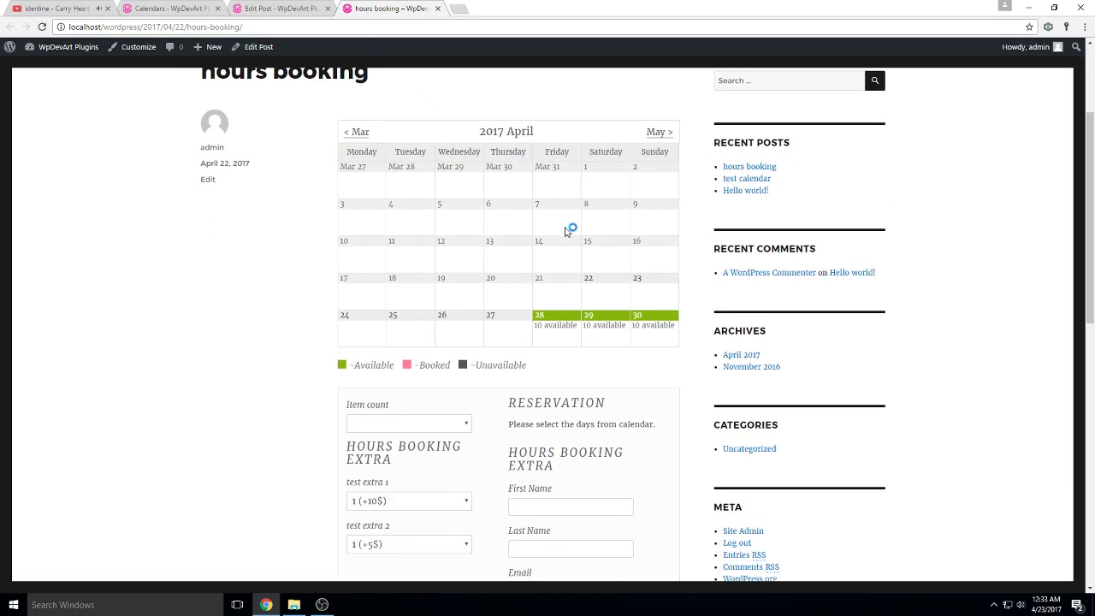
left_click(659, 133)
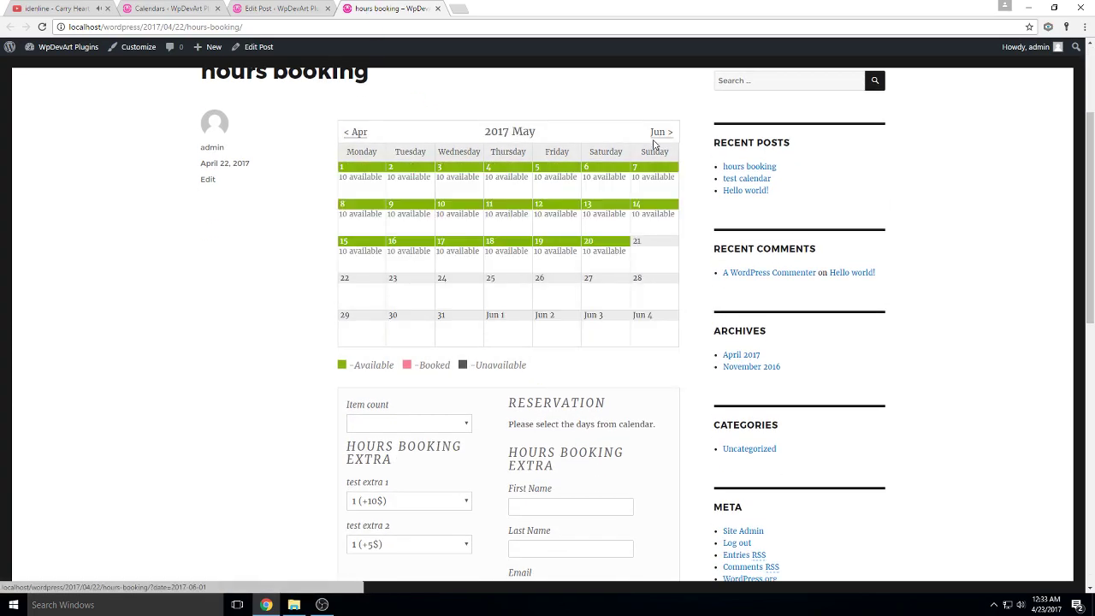
Step: Choose May 11, 2017 with the 20:00-22:00 hour slot for the reservation
left_click(504, 212)
scroll(306, 367, "down", 2)
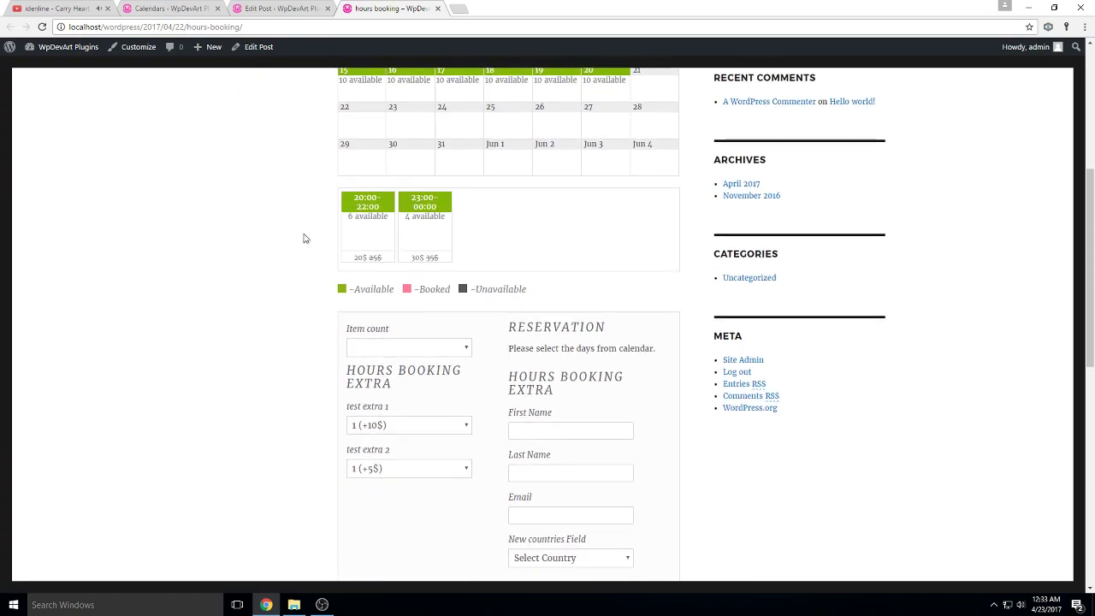
left_click(368, 213)
left_click(415, 208)
left_click(373, 208)
scroll(373, 206, "down", 3)
scroll(427, 364, "up", 1)
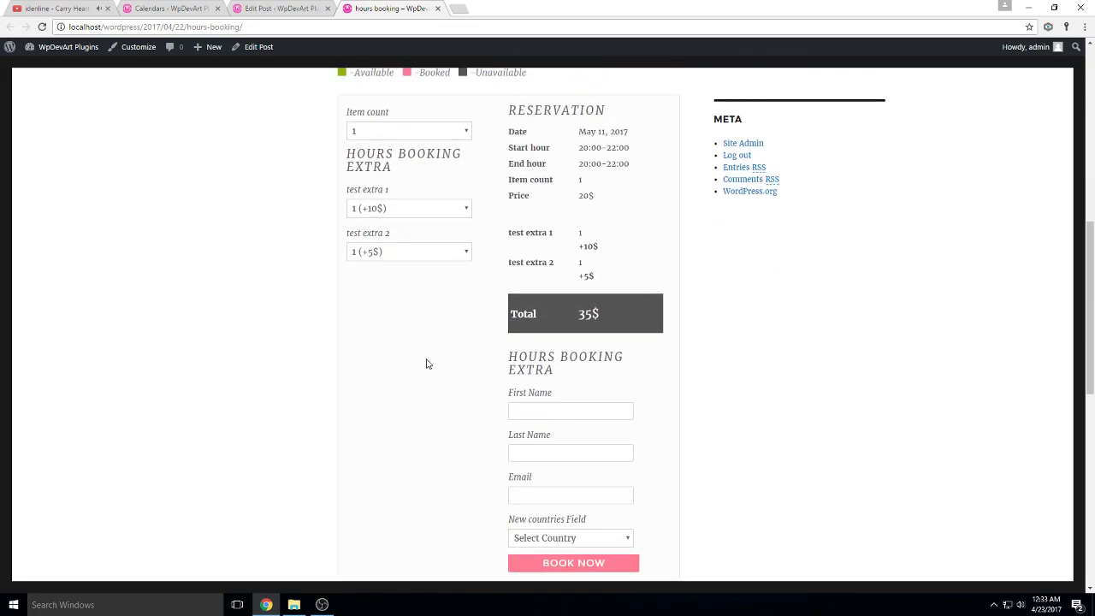
Step: Set test extra 1 to 3 (+30$) and test extra 2 to 3 (+7$), and review the reservation form
left_click(408, 210)
left_click(396, 248)
left_click(437, 257)
left_click(414, 290)
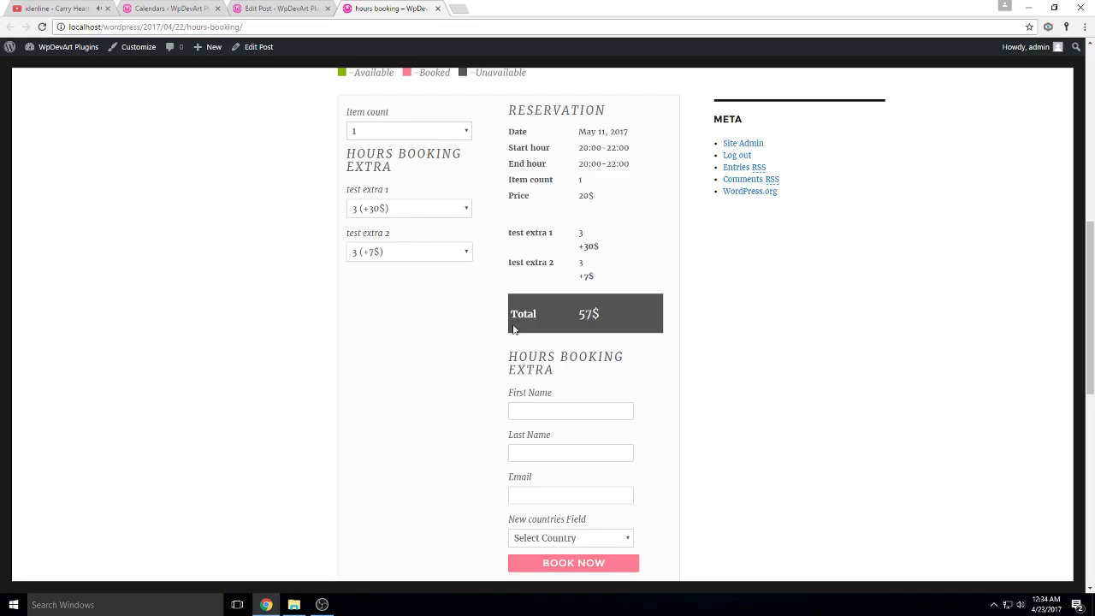
scroll(492, 350, "down", 3)
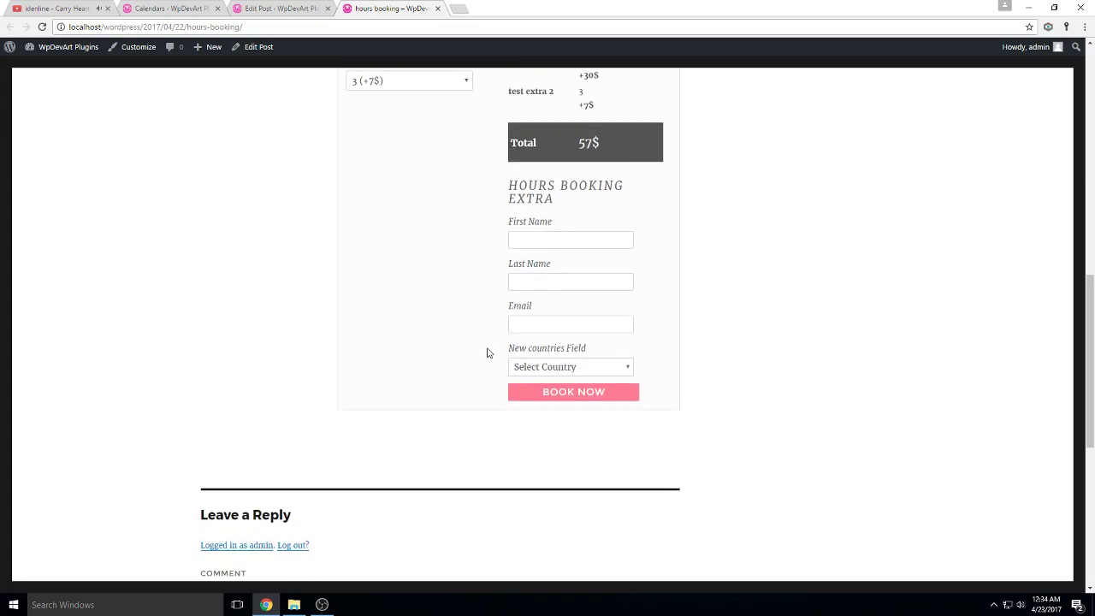
scroll(488, 354, "up", 3)
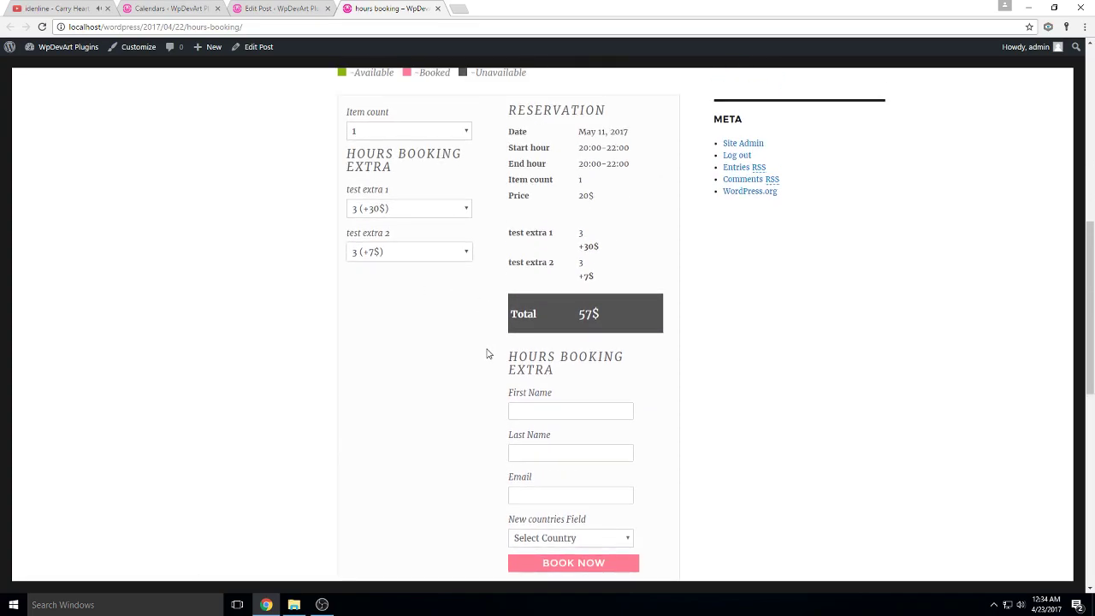
left_click(195, 7)
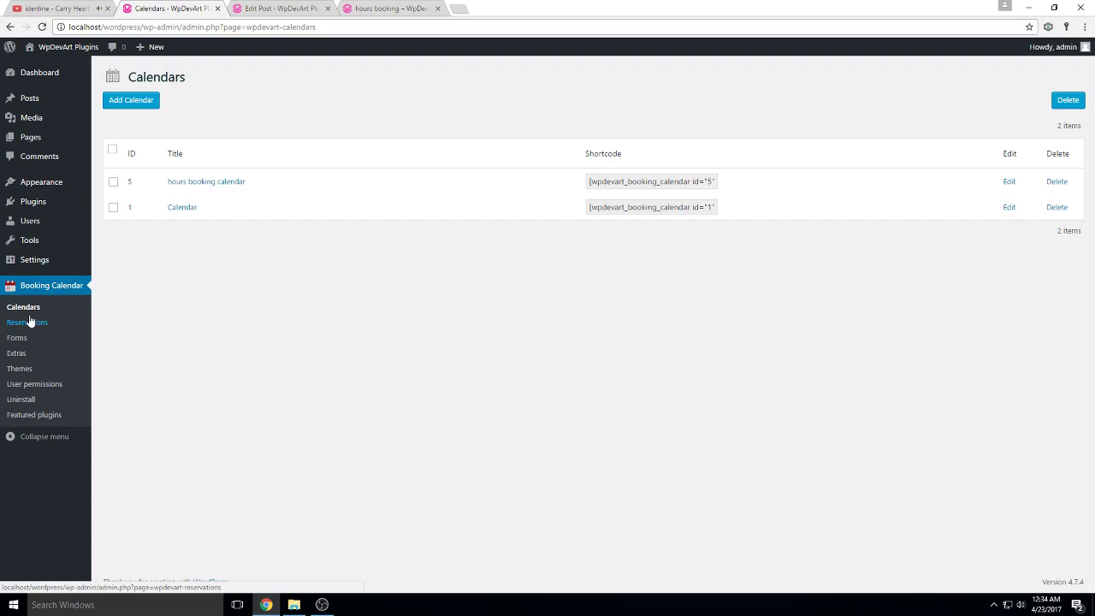
left_click(266, 604)
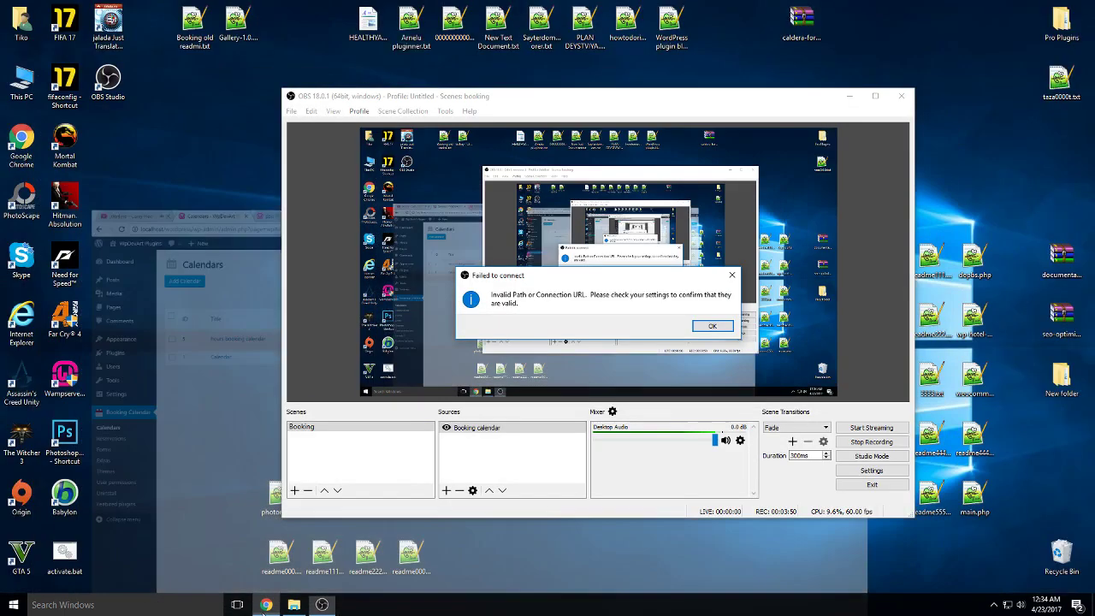